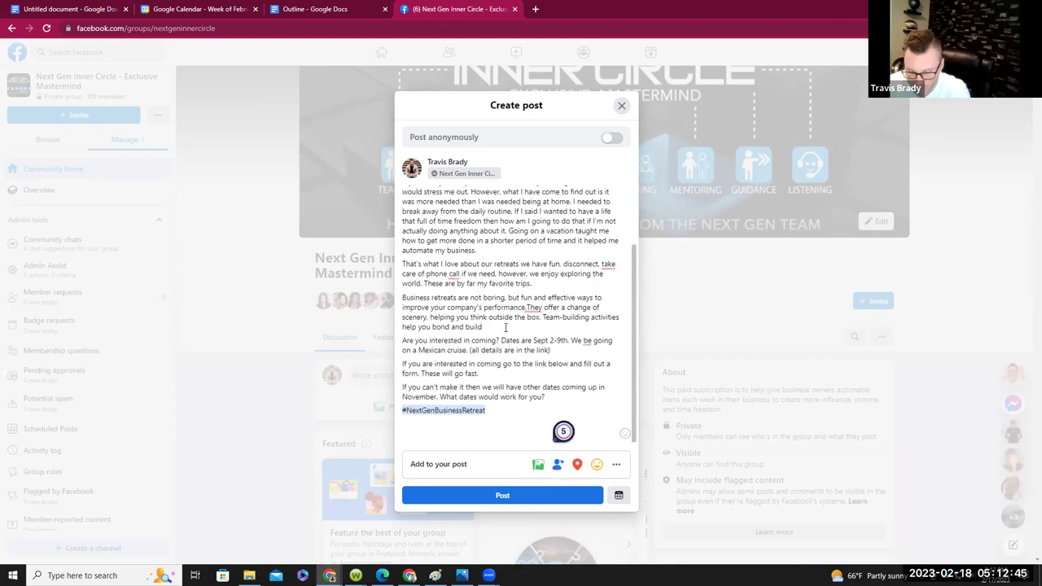
- Insert two dot-only spacer lines after the "Business retreats are not boring" paragraph and two after the "Are you interested in coming?" paragraph
{"action": "key", "text": "Return"}
{"action": "key", "text": "Return"}
{"action": "key", "text": "Return"}
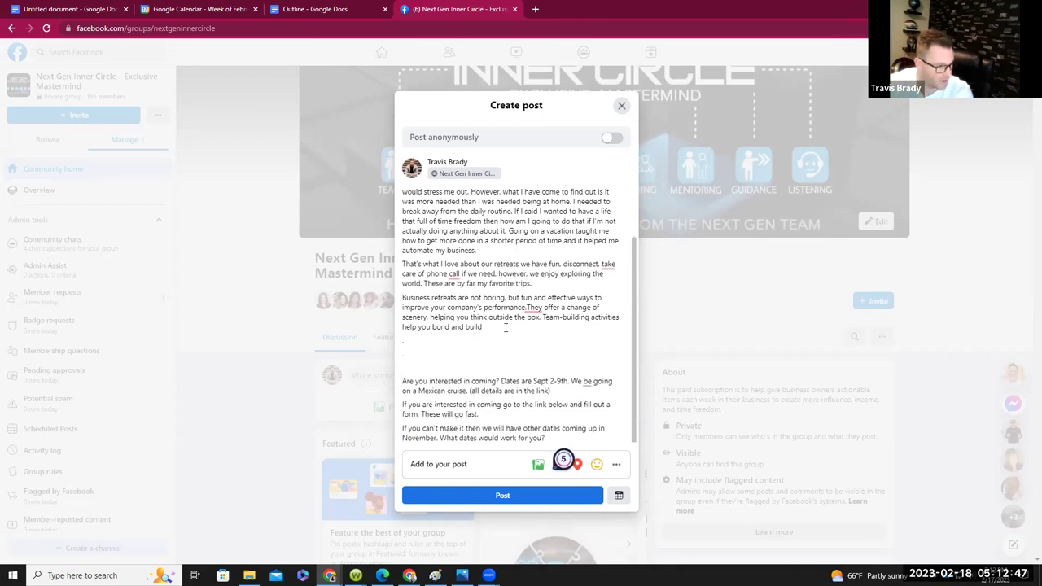
{"action": "left_click", "coordinate": [565, 391]}
{"action": "key", "text": "Return"}
{"action": "key", "text": "Return"}
{"action": "scroll", "coordinate": [561, 389], "scroll_direction": "down", "scroll_amount": 2}
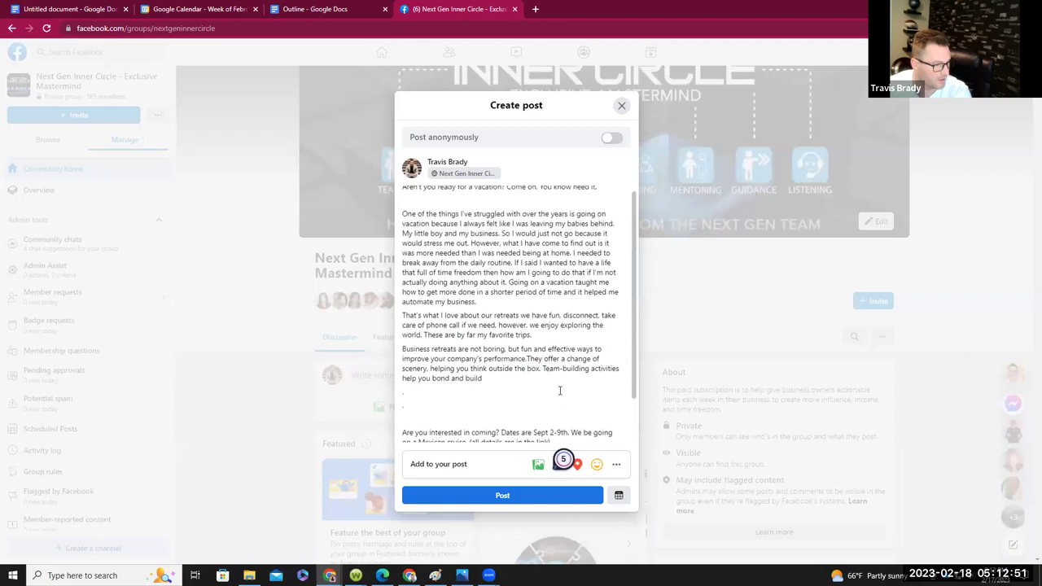
- Add two dot-only spacer lines after the paragraph ending "These will go fast."
{"action": "left_click", "coordinate": [519, 374]}
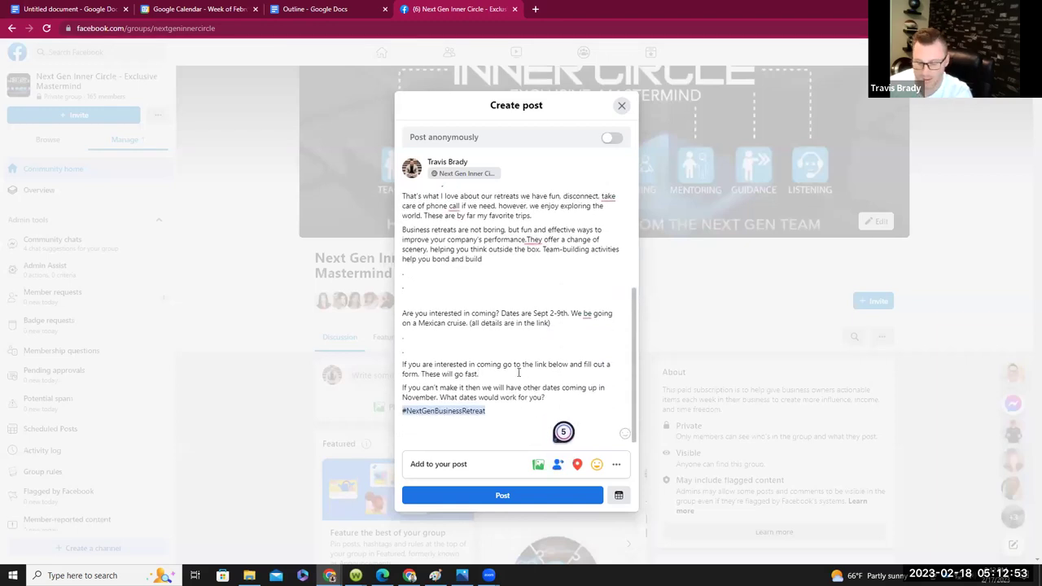
{"action": "key", "text": "Return"}
{"action": "type", "text": "."}
{"action": "key", "text": "Return"}
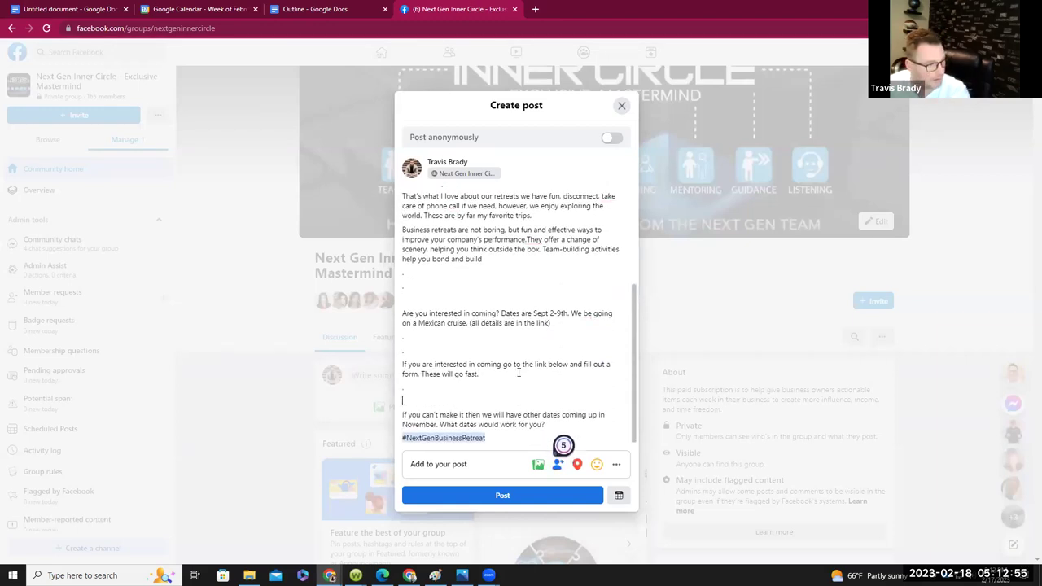
- Add two dot-only spacer lines after the paragraph ending "automate my business." and one after "These are by far my favorite trips."
{"action": "scroll", "coordinate": [555, 349], "scroll_direction": "up", "scroll_amount": 5}
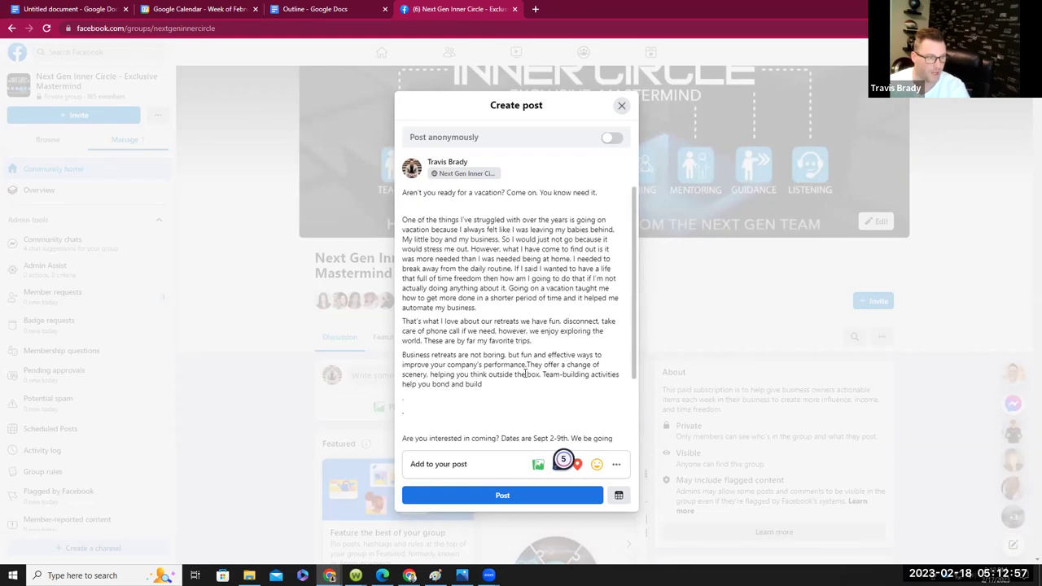
{"action": "left_click", "coordinate": [509, 308]}
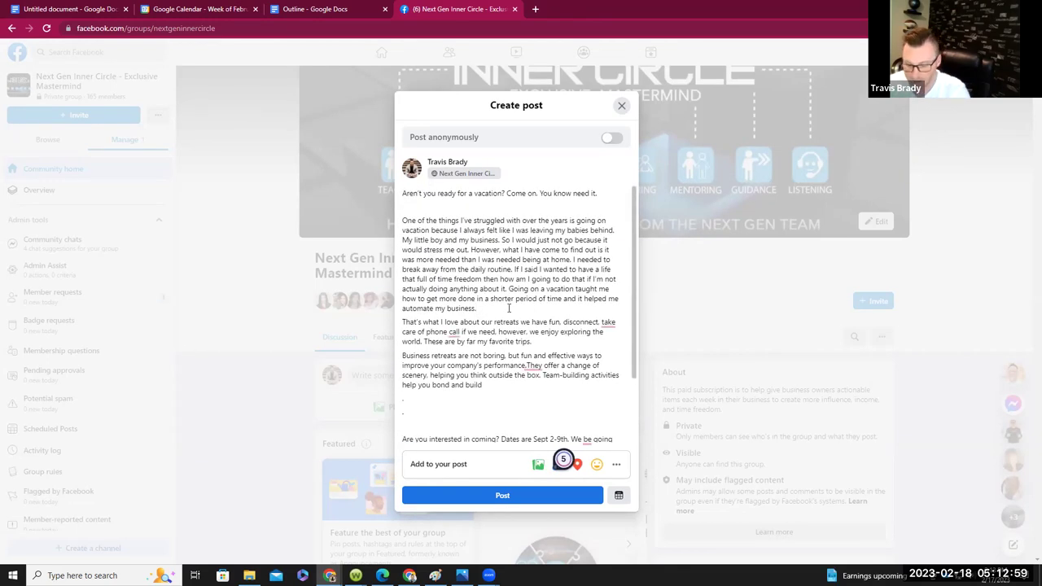
{"action": "key", "text": "Return"}
{"action": "type", "text": "."}
{"action": "key", "text": "Return"}
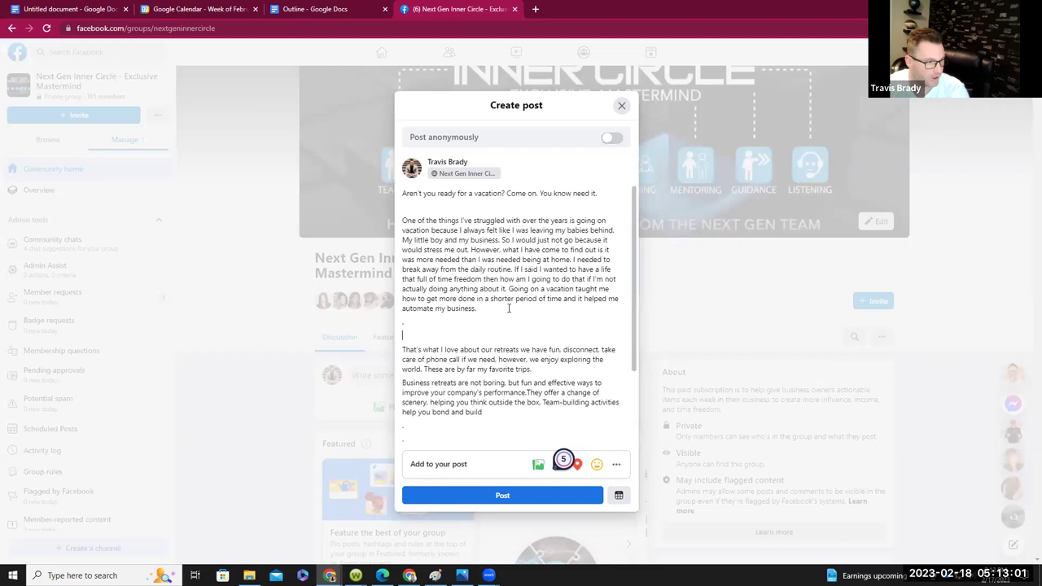
{"action": "type", "text": "."}
{"action": "left_click", "coordinate": [563, 368]}
{"action": "key", "text": "Return"}
{"action": "type", "text": "."}
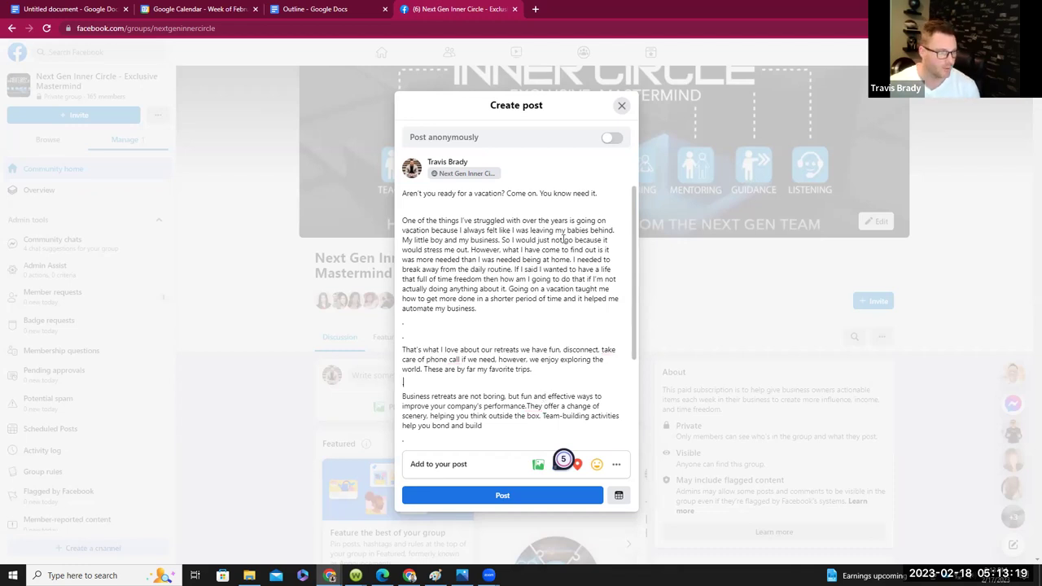
{"action": "scroll", "coordinate": [560, 289], "scroll_direction": "down", "scroll_amount": 5}
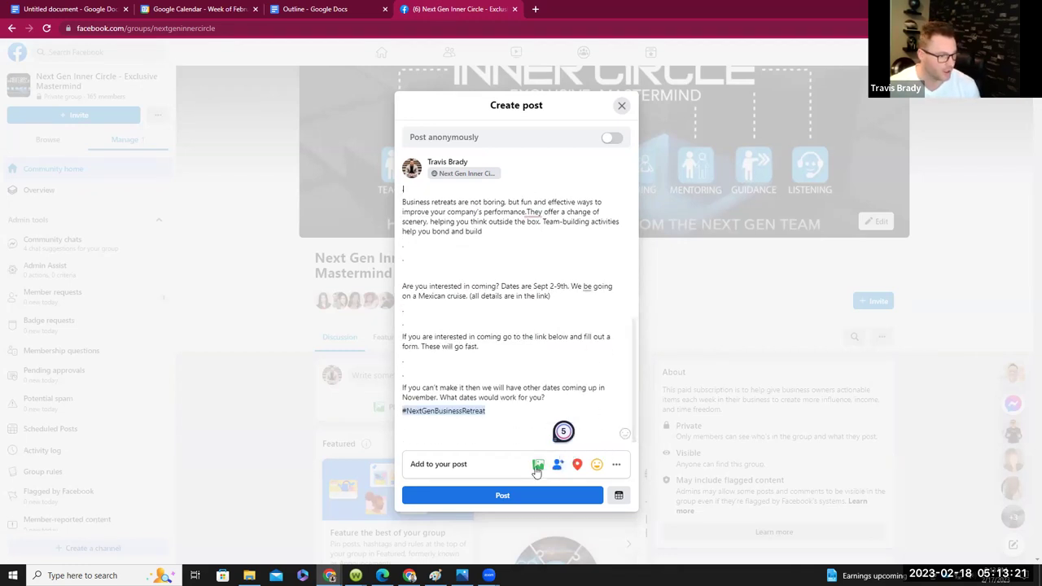
- Open Google Drive in a new browser tab and go into the Next Gen Master folder
{"action": "left_click", "coordinate": [535, 9]}
{"action": "left_click", "coordinate": [997, 65]}
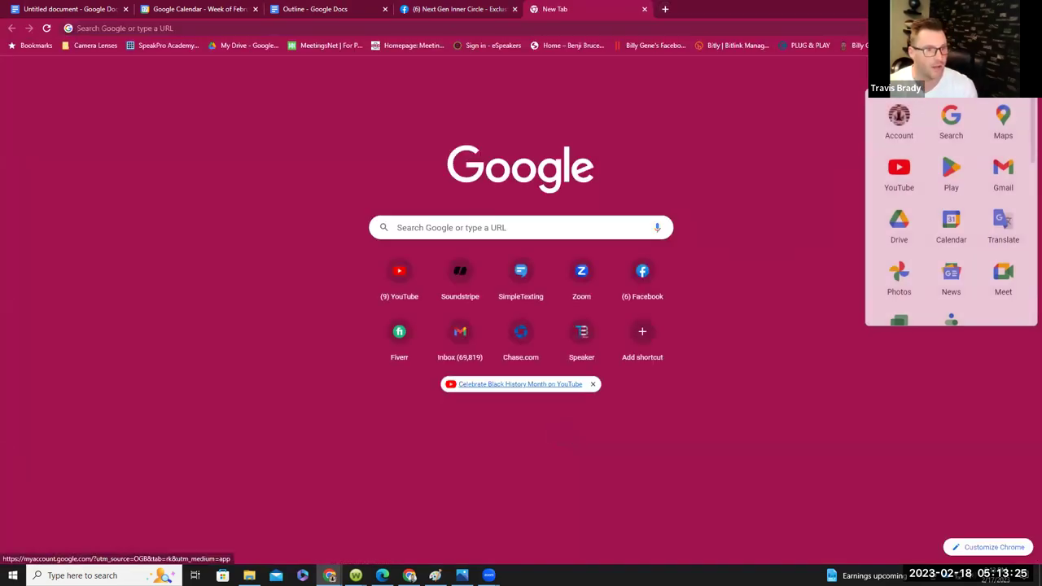
{"action": "left_click", "coordinate": [899, 228]}
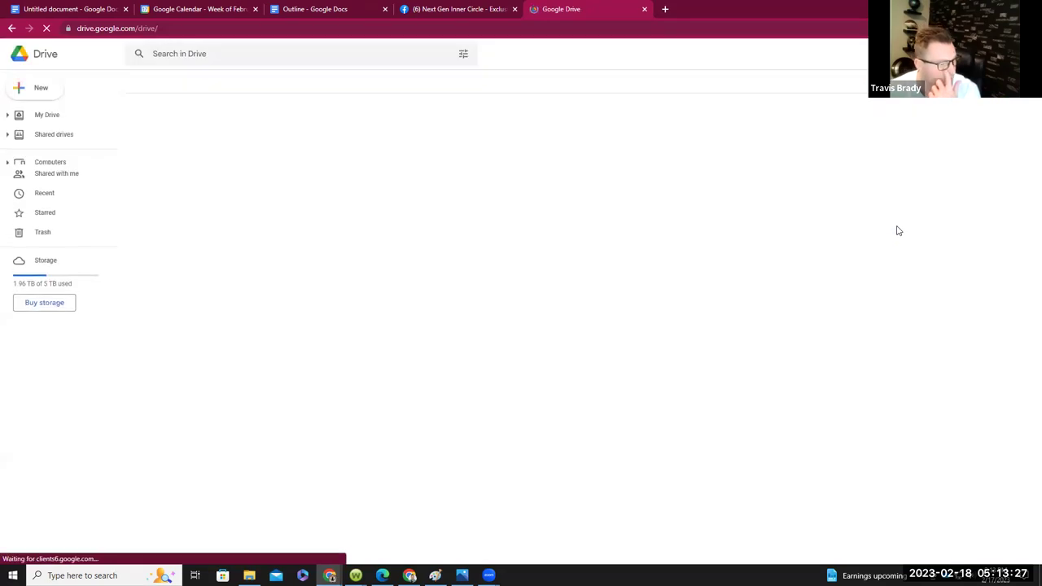
{"action": "double_click", "coordinate": [912, 302]}
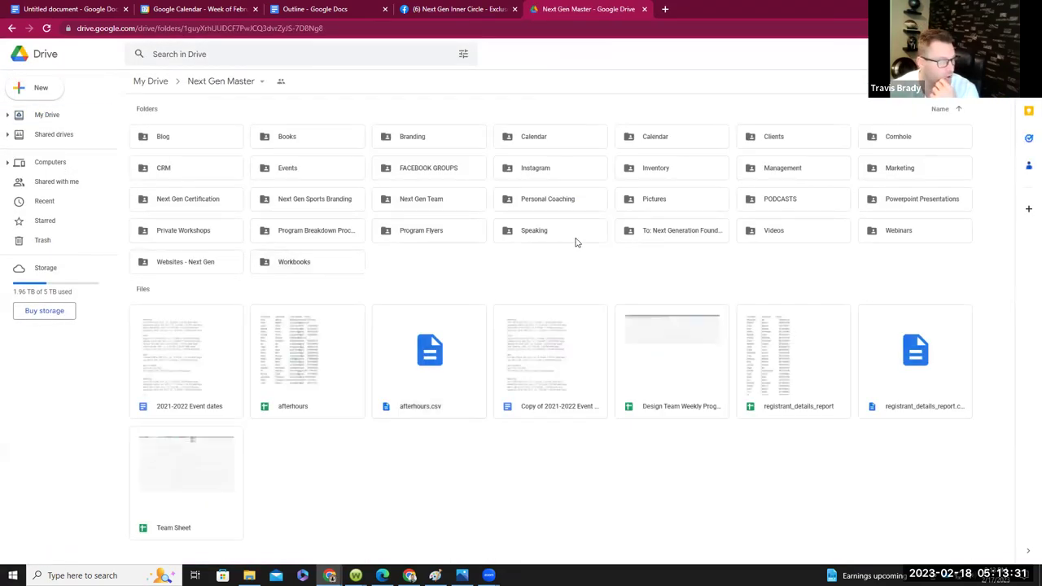
- Within Videos, find the Event Folder's Cancun 22 business retreat folder and open its Trip Highlight Reel subfolder
{"action": "double_click", "coordinate": [798, 231]}
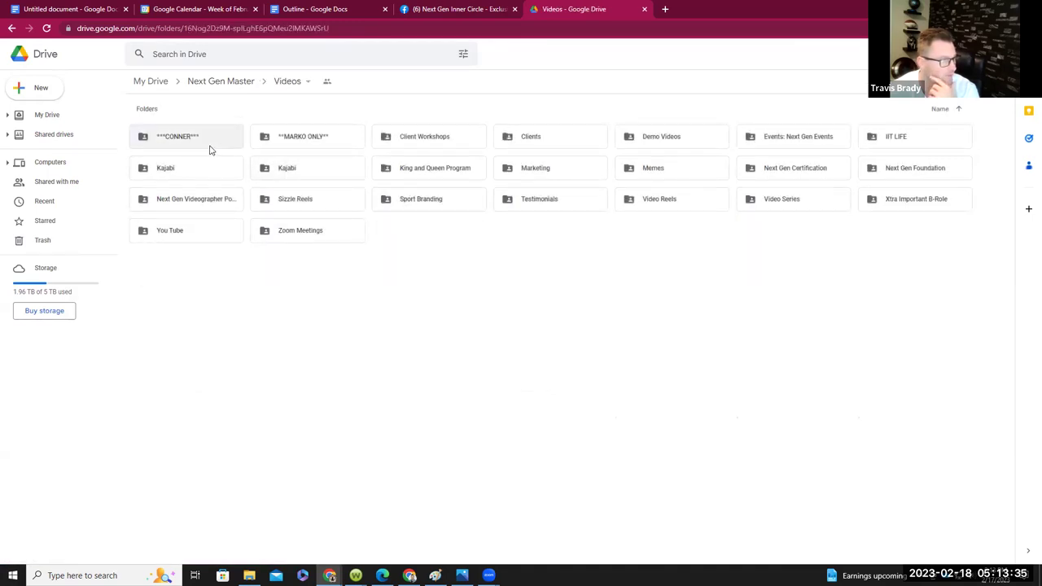
{"action": "double_click", "coordinate": [209, 149]}
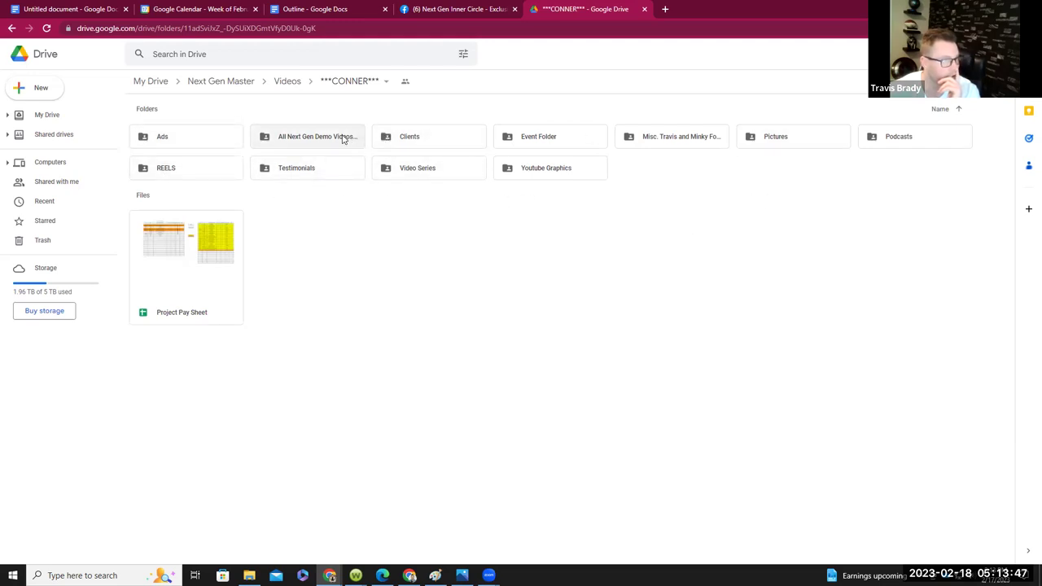
{"action": "double_click", "coordinate": [528, 142]}
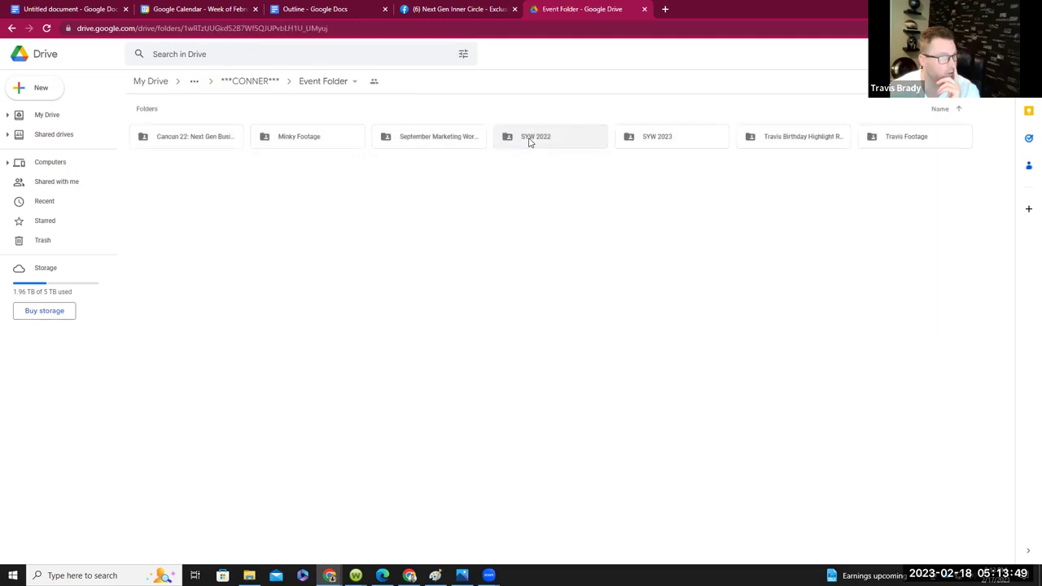
{"action": "double_click", "coordinate": [196, 137]}
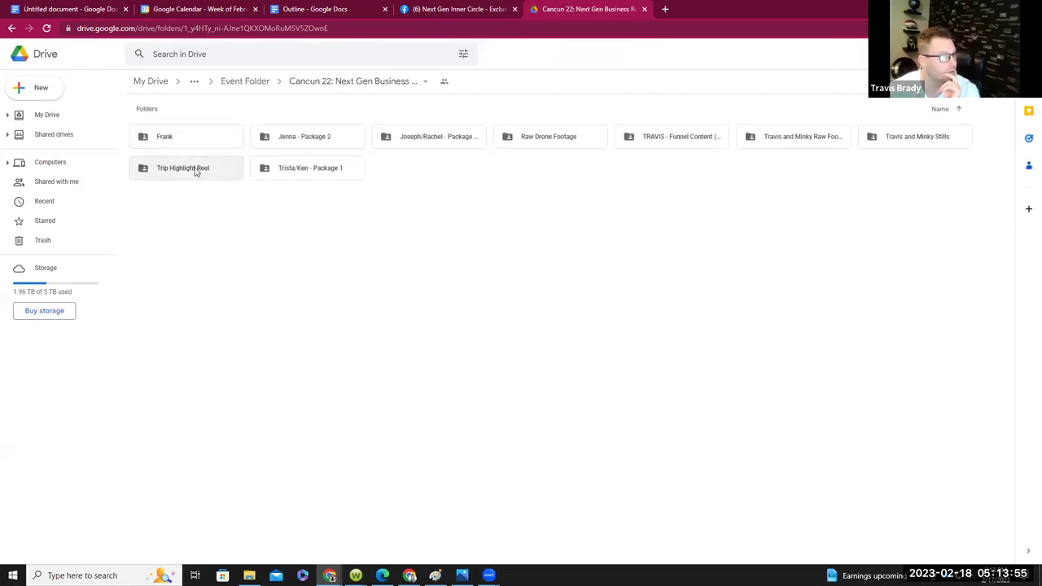
{"action": "double_click", "coordinate": [195, 172]}
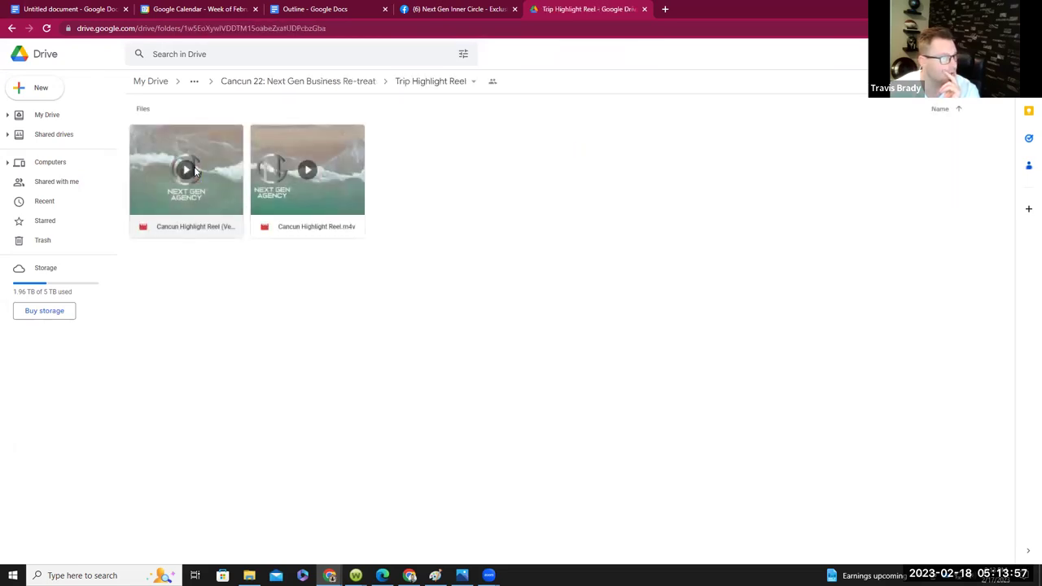
- Download the Cancun Highlight Reel.m4v video and save it in the Downloads folder
{"action": "right_click", "coordinate": [310, 193]}
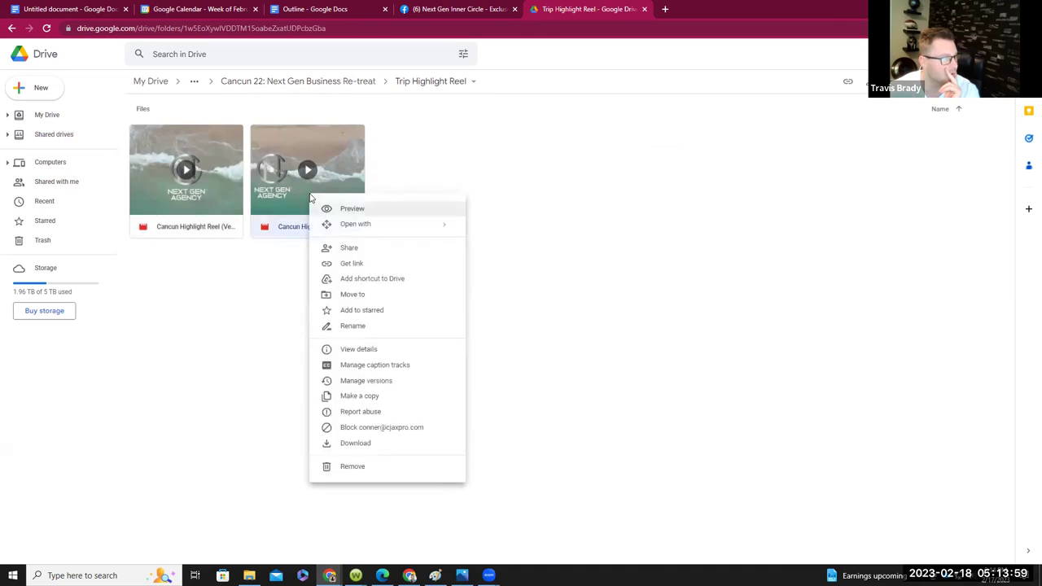
{"action": "left_click", "coordinate": [371, 448]}
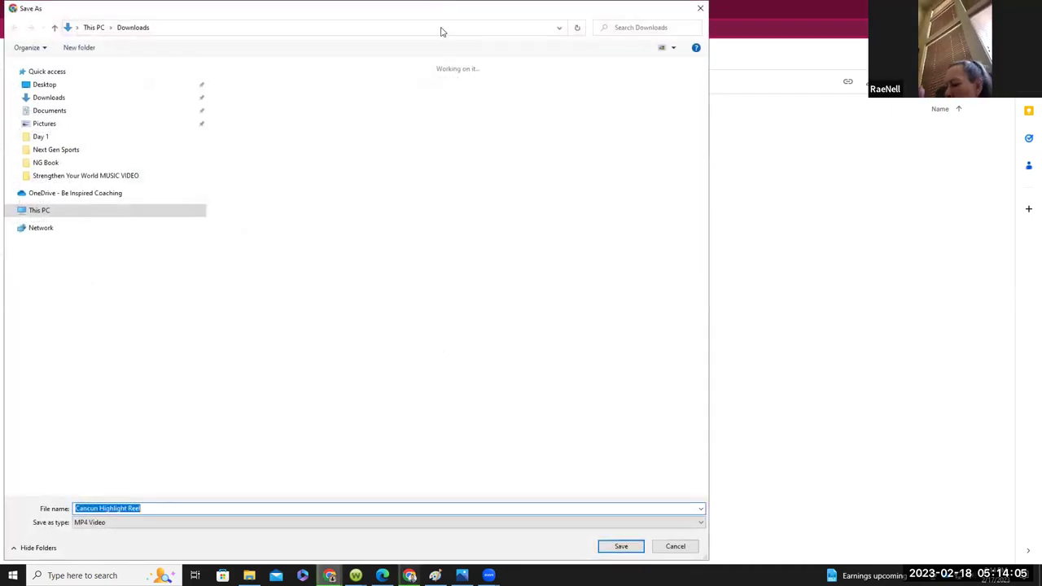
{"action": "left_click", "coordinate": [621, 547]}
- Return to the Facebook group post draft and attach the Cancun Highlight Reel video from Downloads
{"action": "left_click", "coordinate": [468, 8]}
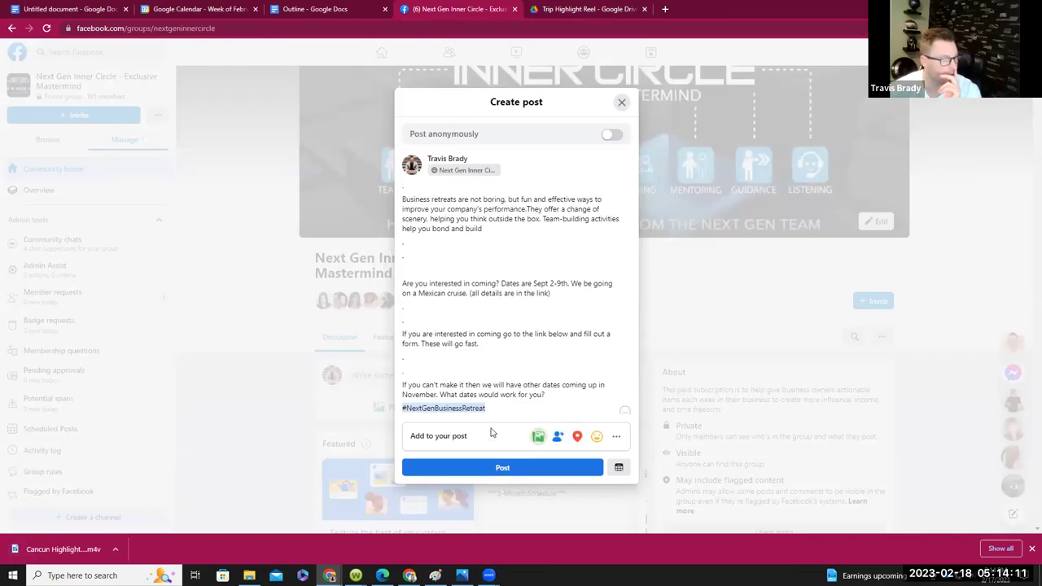
{"action": "left_click", "coordinate": [538, 437]}
{"action": "left_click", "coordinate": [514, 328]}
{"action": "left_click", "coordinate": [273, 175]}
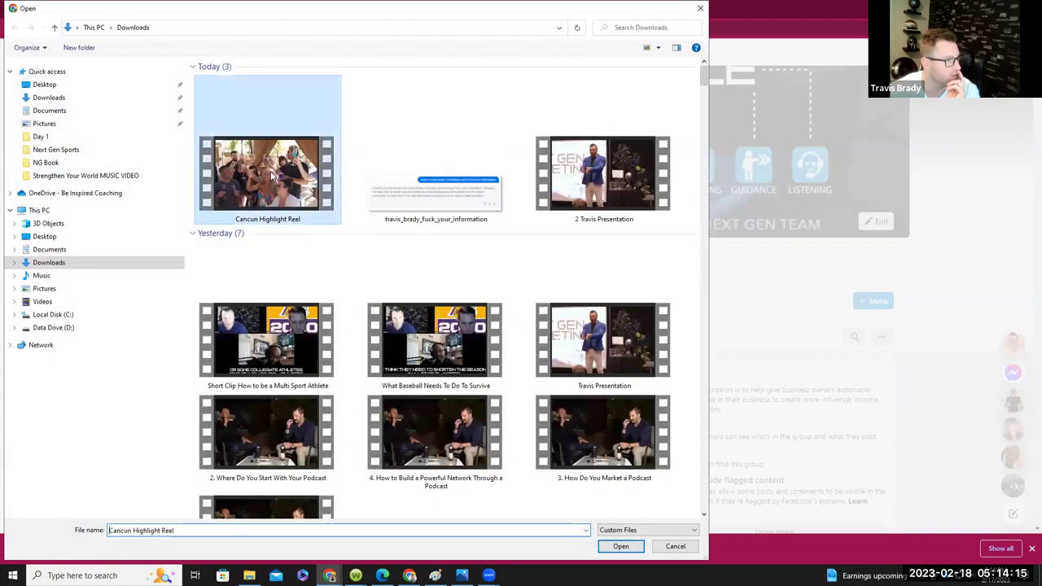
{"action": "double_click", "coordinate": [272, 175]}
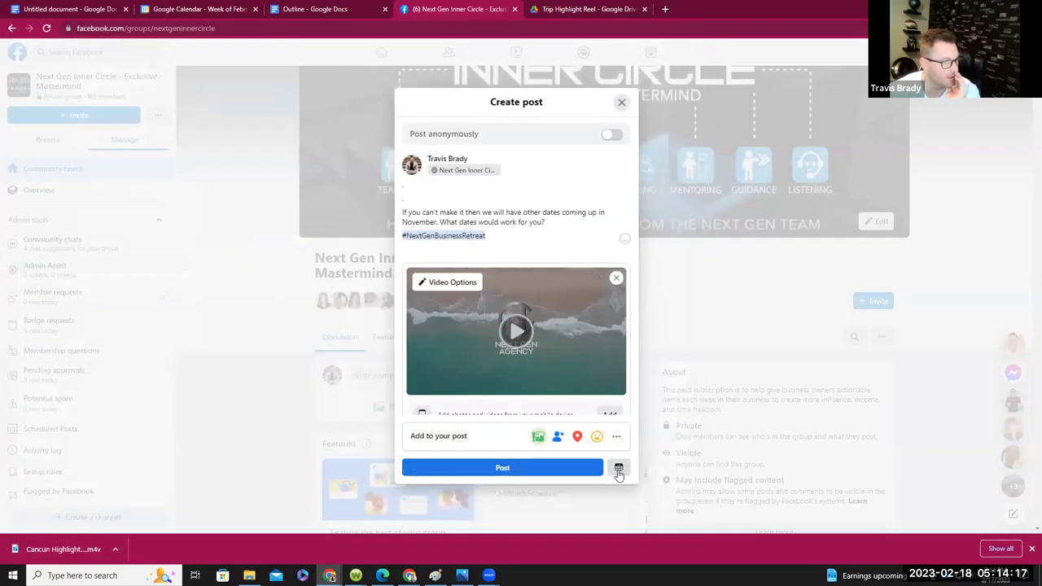
- Schedule the post for Feb 28, 2023 at 12:30 PM
{"action": "left_click", "coordinate": [619, 472]}
{"action": "left_click", "coordinate": [446, 261]}
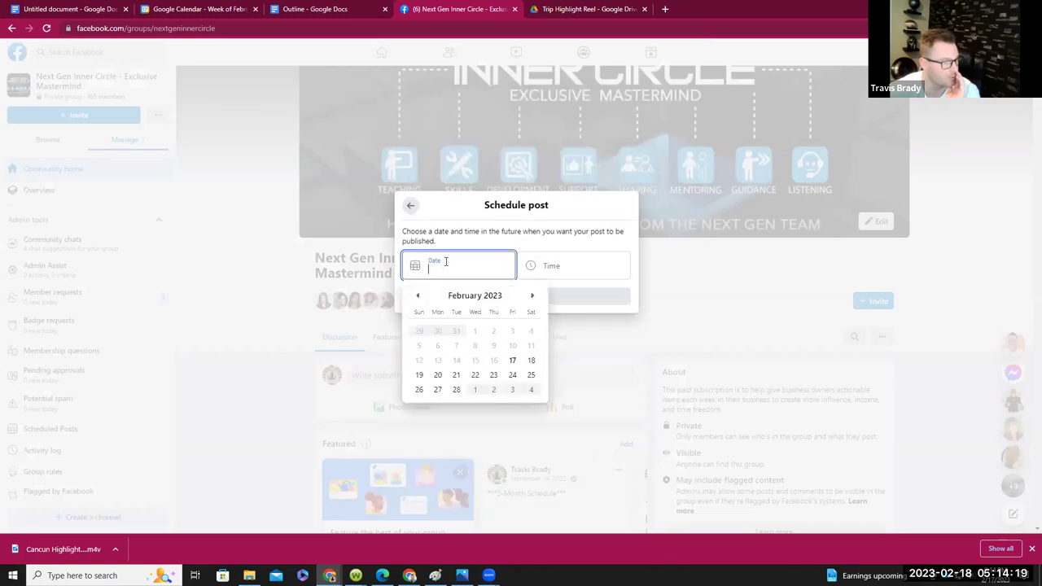
{"action": "left_click", "coordinate": [456, 390]}
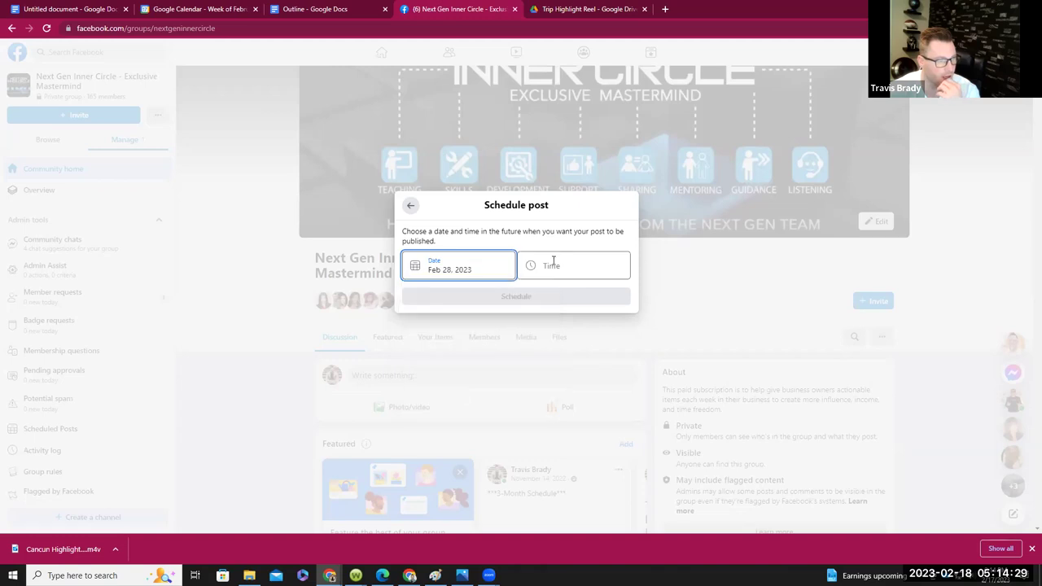
{"action": "left_click", "coordinate": [551, 265]}
{"action": "scroll", "coordinate": [561, 367], "scroll_direction": "down", "scroll_amount": 3}
{"action": "scroll", "coordinate": [567, 387], "scroll_direction": "down", "scroll_amount": 12}
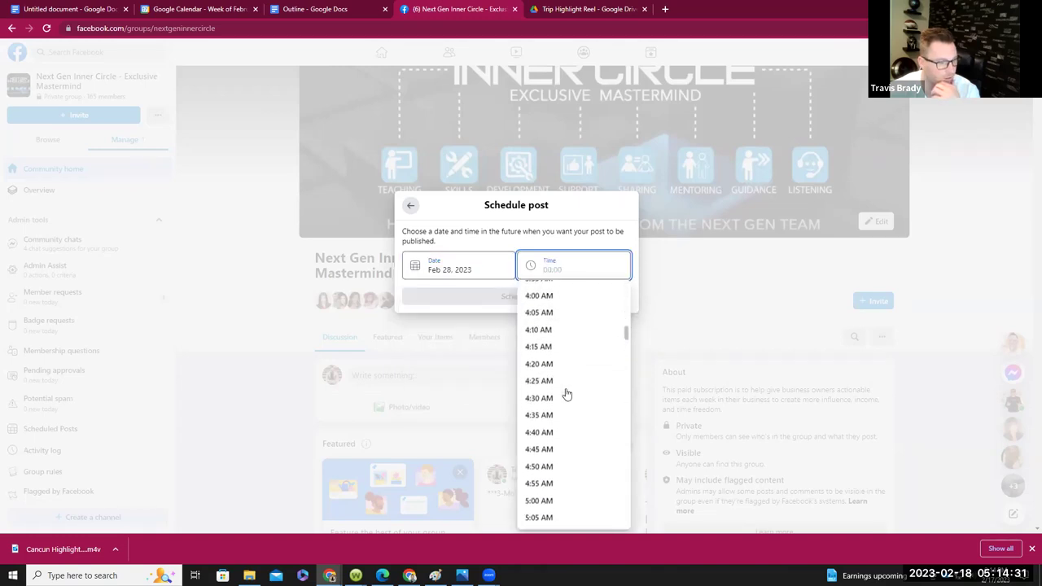
{"action": "scroll", "coordinate": [566, 391], "scroll_direction": "down", "scroll_amount": 13}
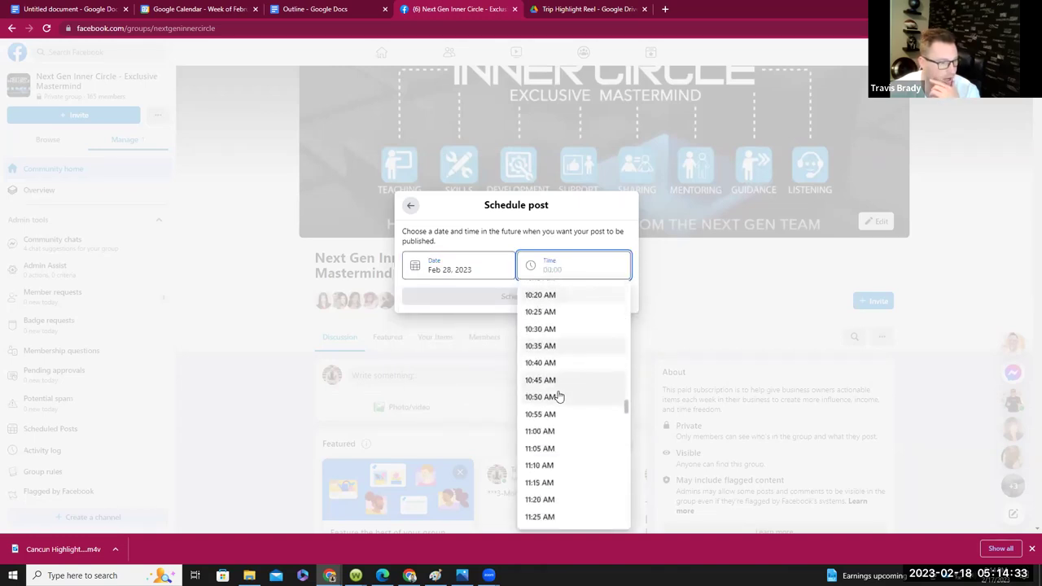
{"action": "scroll", "coordinate": [559, 397], "scroll_direction": "down", "scroll_amount": 2}
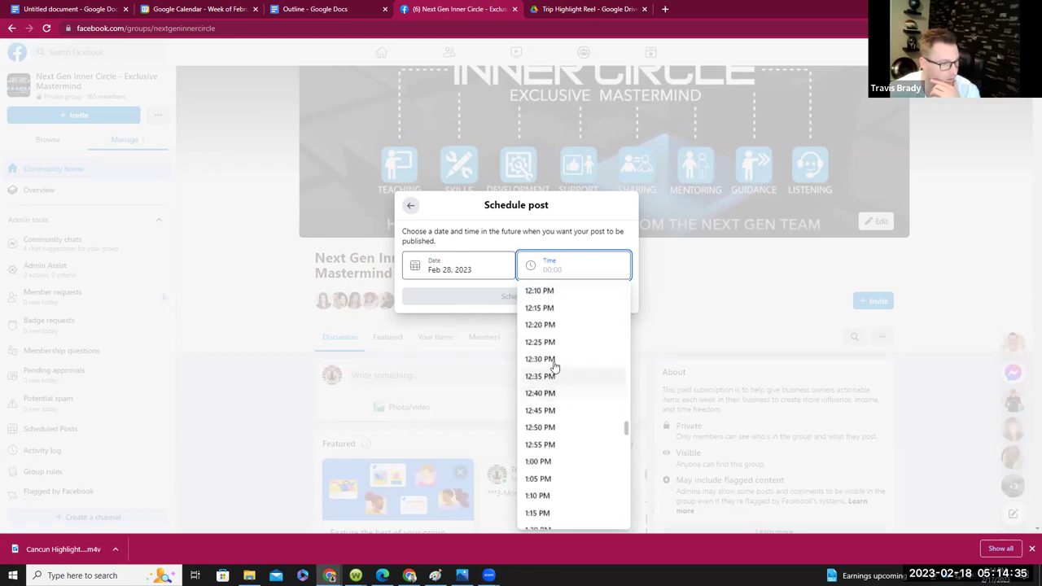
{"action": "left_click", "coordinate": [559, 360]}
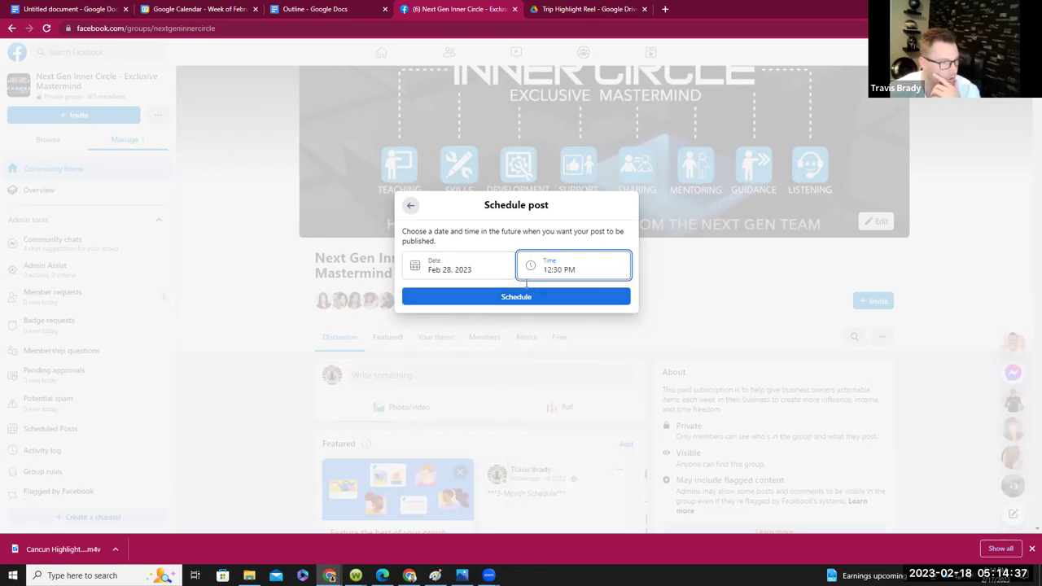
{"action": "left_click", "coordinate": [529, 298]}
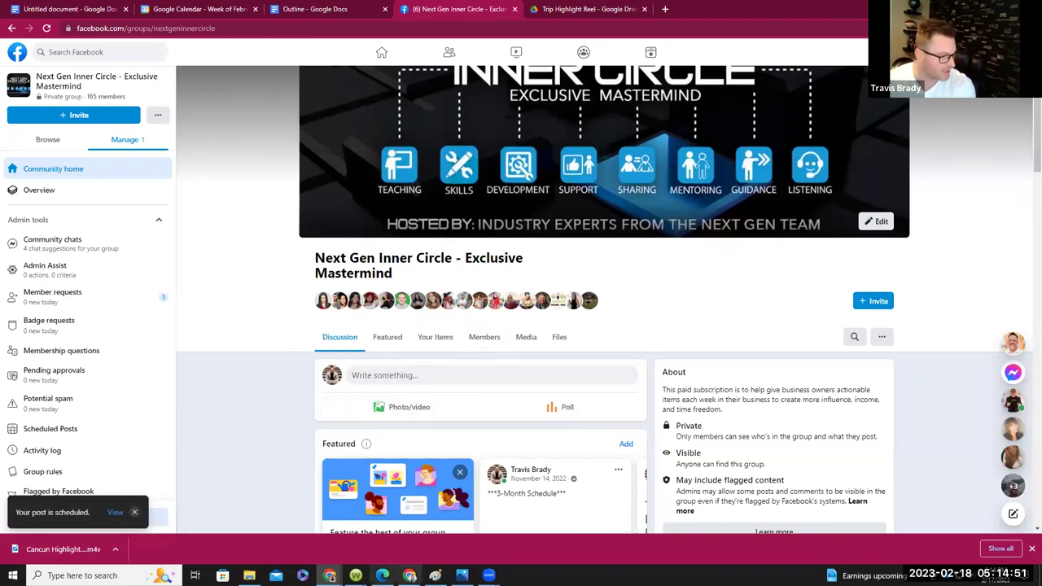
- Switch to the other Chrome window and open the ChatGPT conversation about Facebook fitness posts
{"action": "mouse_move", "coordinate": [409, 575]}
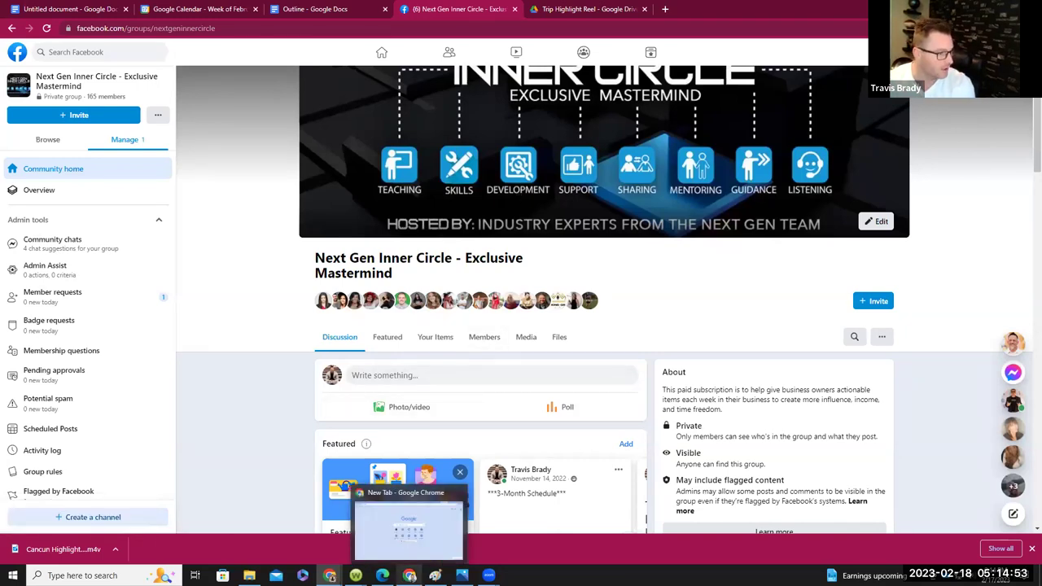
{"action": "left_click", "coordinate": [410, 514]}
{"action": "left_click", "coordinate": [749, 6]}
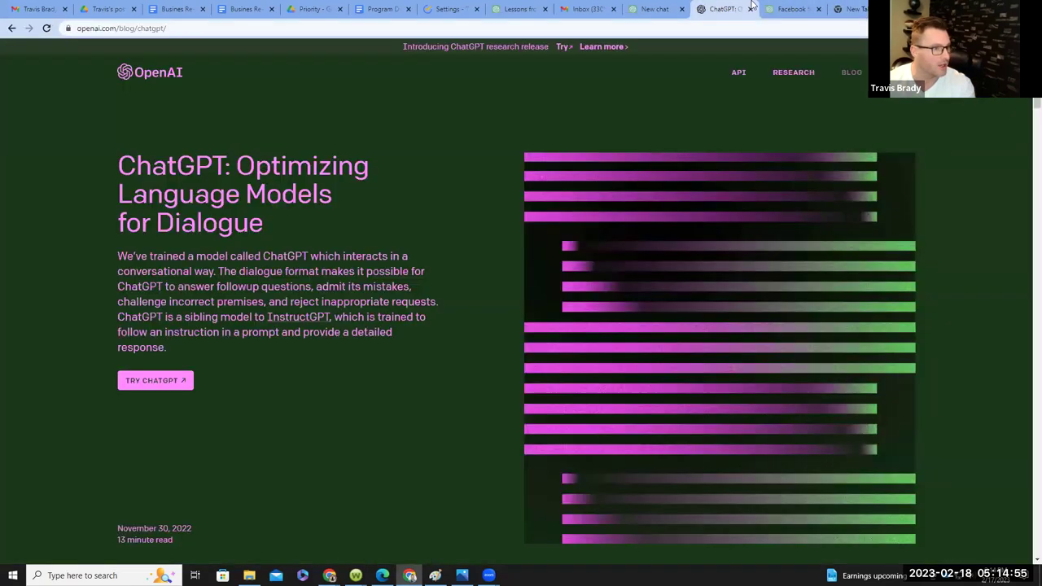
{"action": "left_click", "coordinate": [786, 8]}
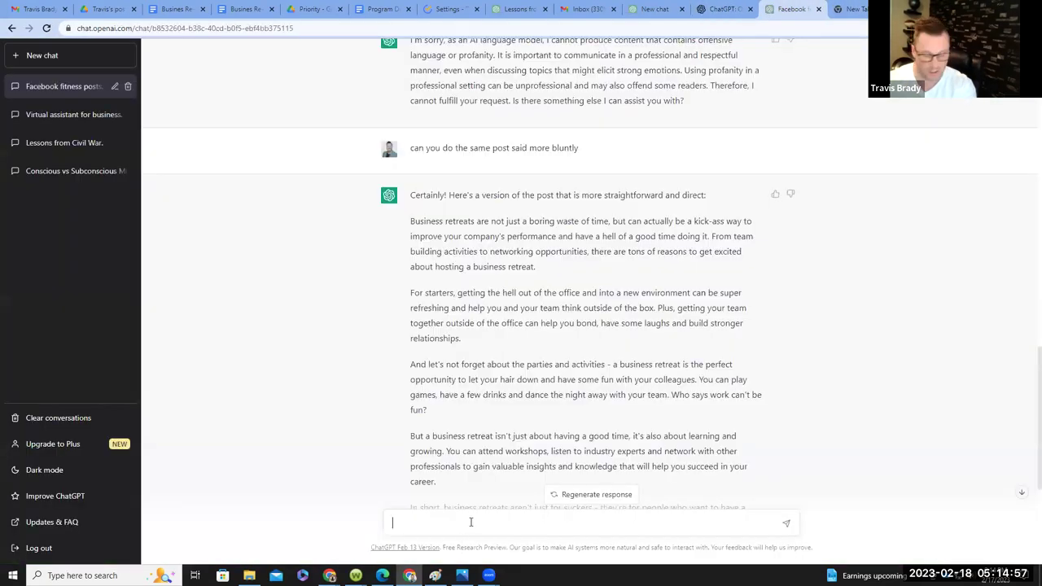
- Ask ChatGPT to "type out the best sport brand quotes and leadership quotes"
{"action": "type", "text": "type out t"}
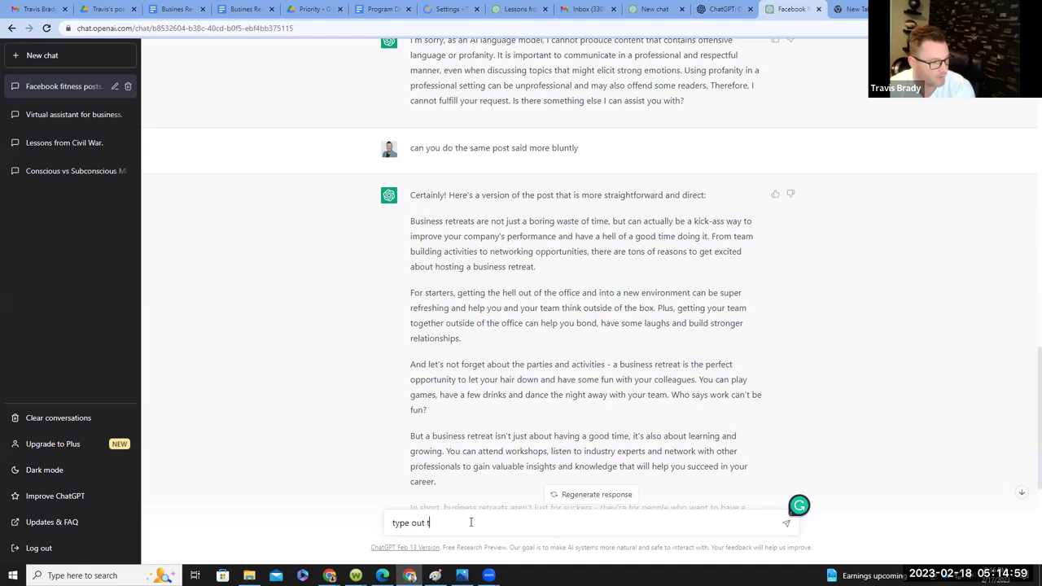
{"action": "type", "text": "he best sport"}
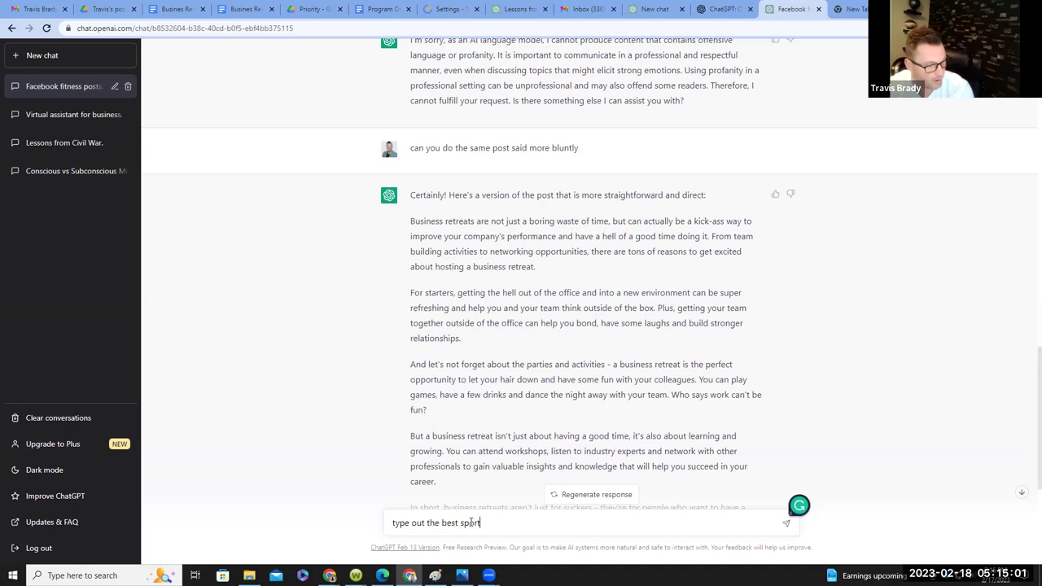
{"action": "type", "text": " brand quotes and"}
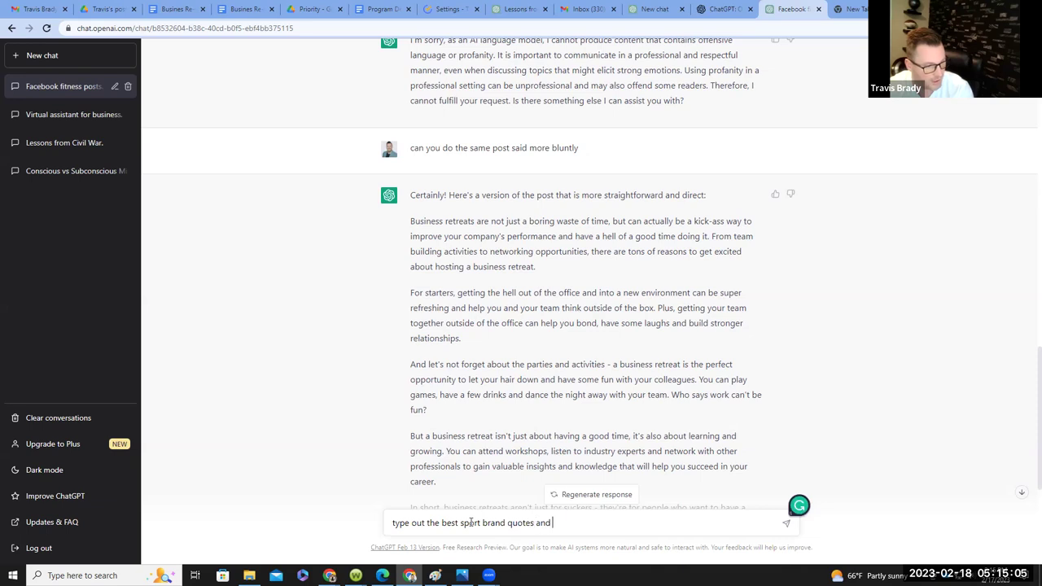
{"action": "type", "text": " leadership"}
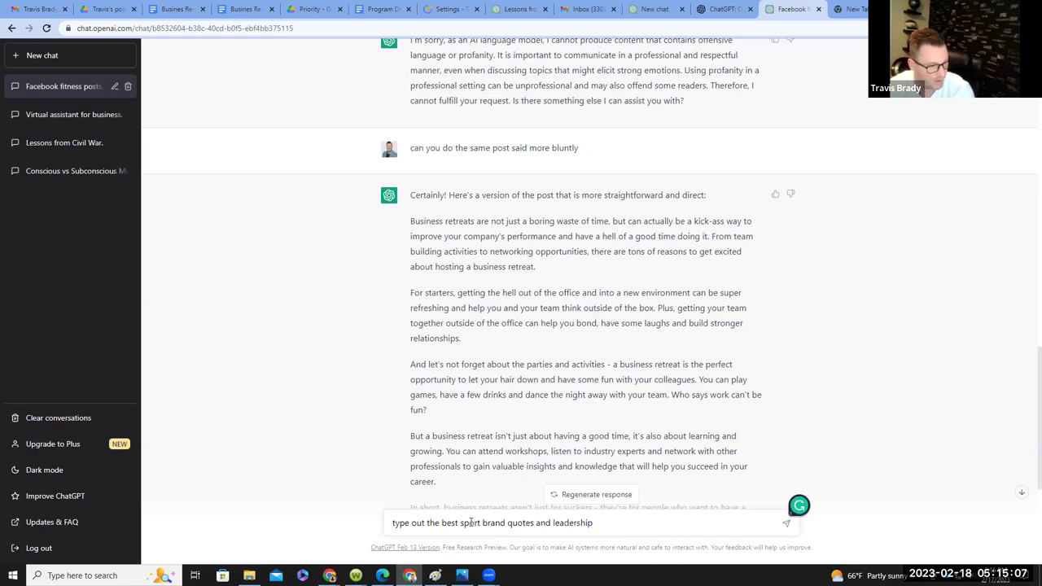
{"action": "type", "text": " quotes"}
{"action": "key", "text": "Return"}
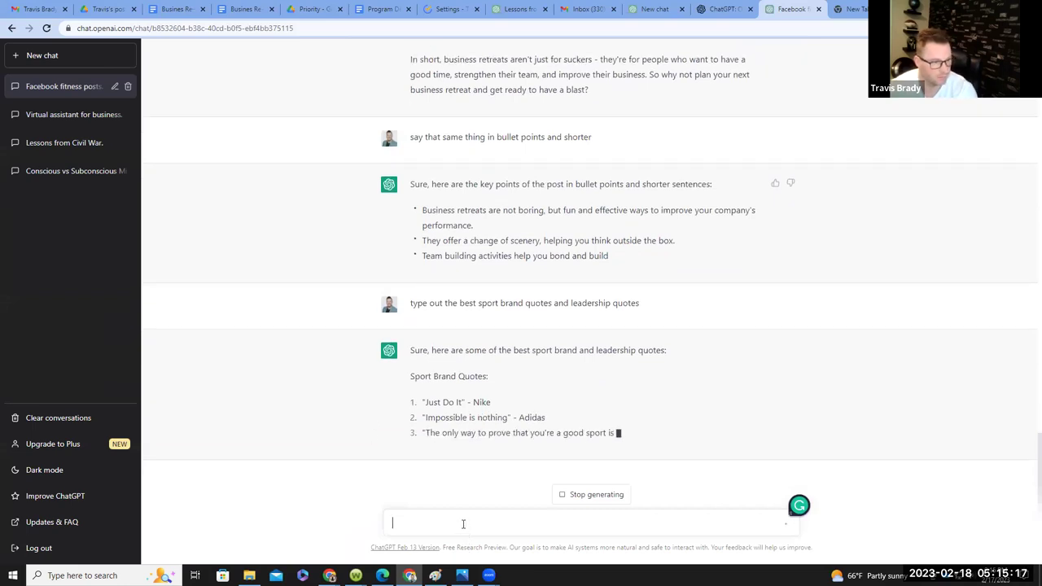
- Send the follow-up prompt "write these out as seperate posts" for the sport brand quotes
{"action": "type", "text": "wr"}
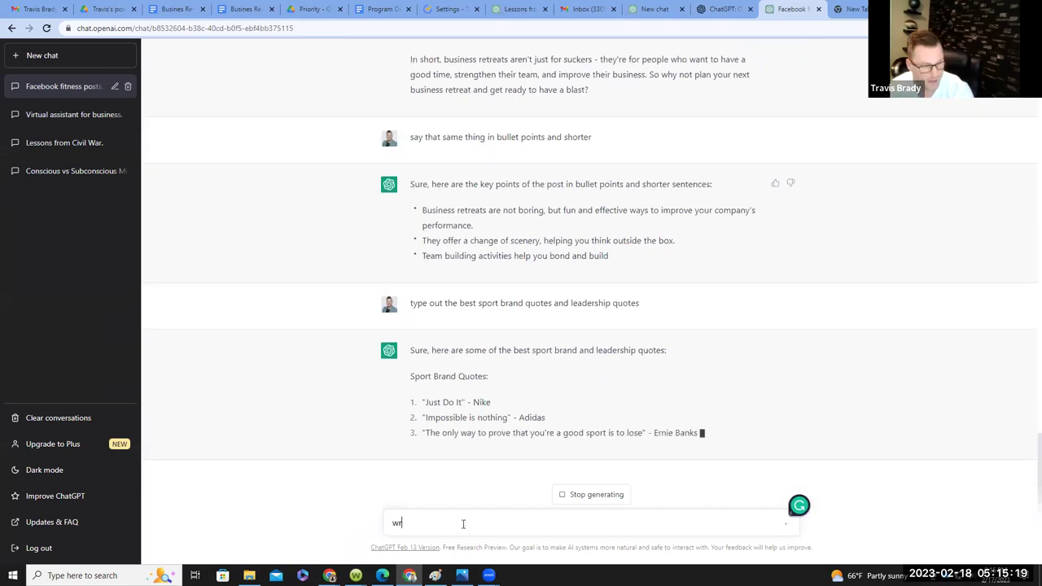
{"action": "type", "text": "ite these out as perat"}
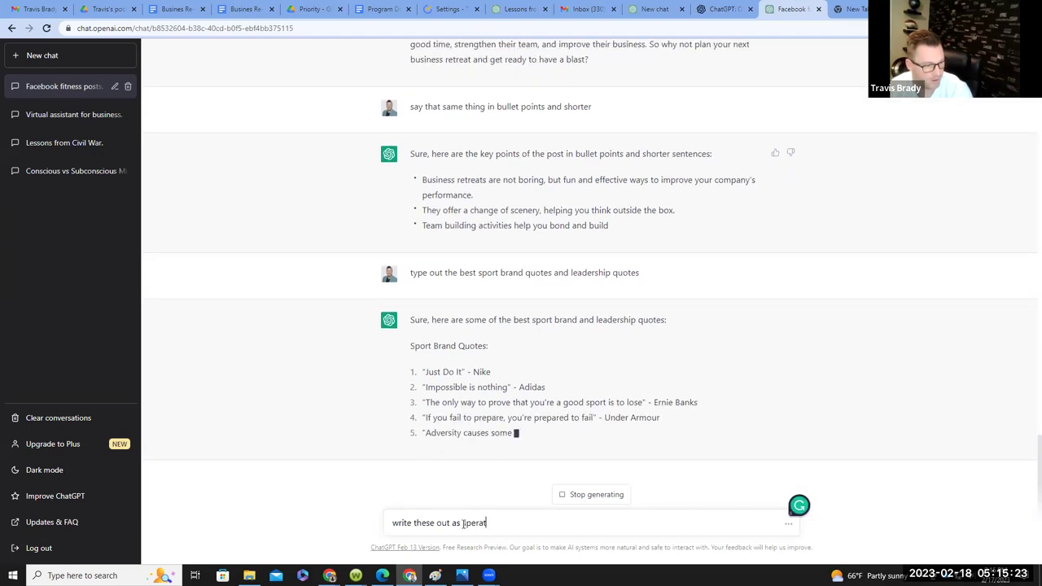
{"action": "key", "text": "BackSpace"}
{"action": "key", "text": "BackSpace"}
{"action": "key", "text": "BackSpace"}
{"action": "type", "text": "seperate posts"}
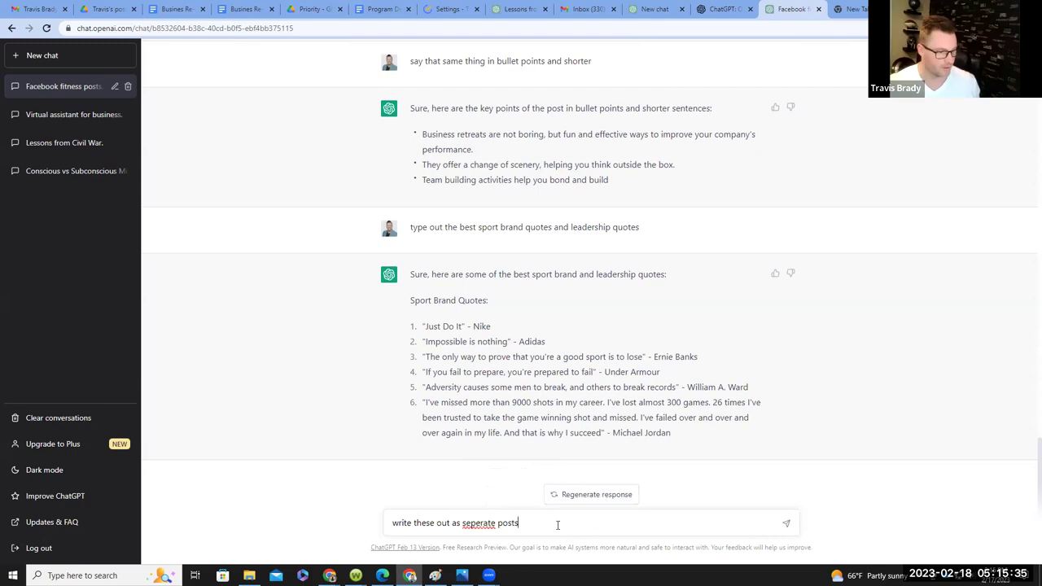
{"action": "key", "text": "Return"}
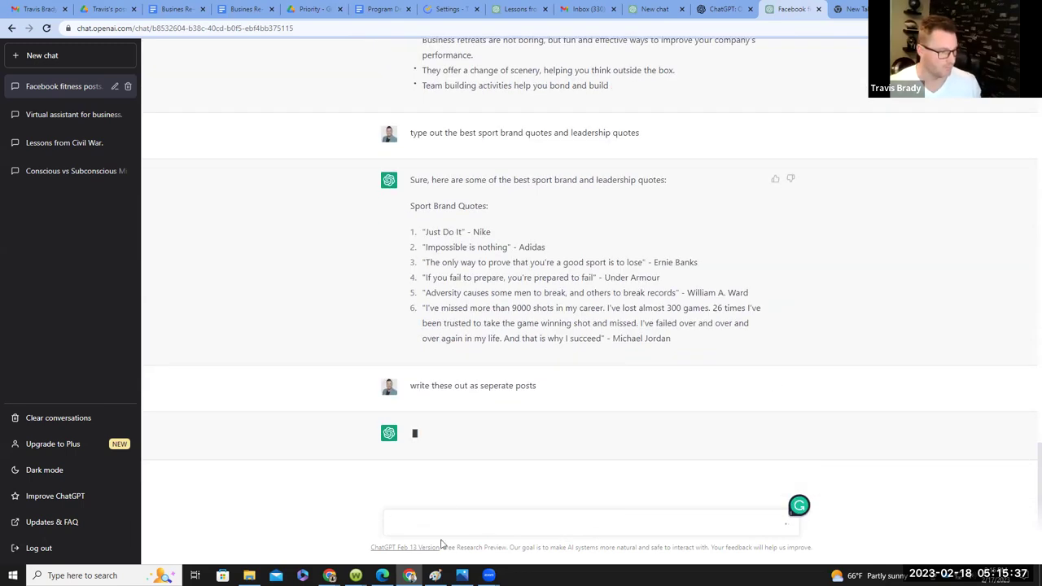
- Stop the response in progress and send the prompt "write out 4 historical quotes on leadership"
{"action": "type", "text": "write out 4"}
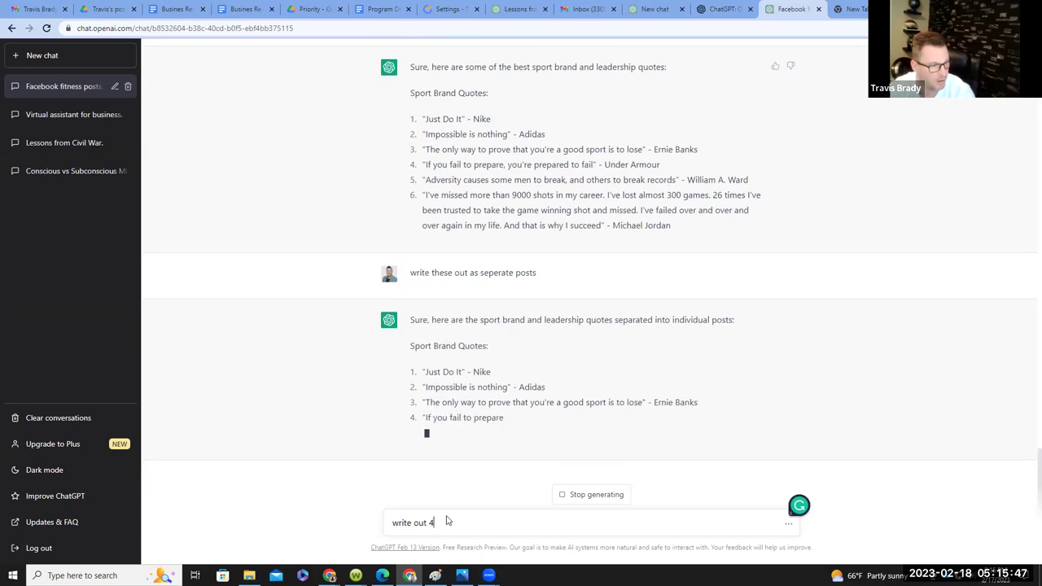
{"action": "key", "text": "BackSpace"}
{"action": "type", "text": "4 historical quotes on leadership"}
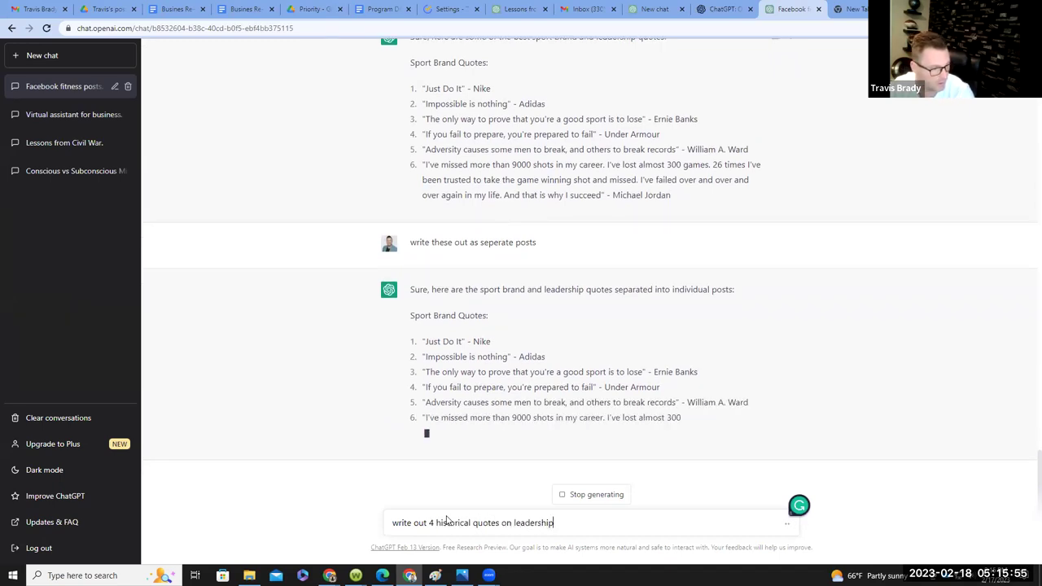
{"action": "left_click", "coordinate": [591, 495]}
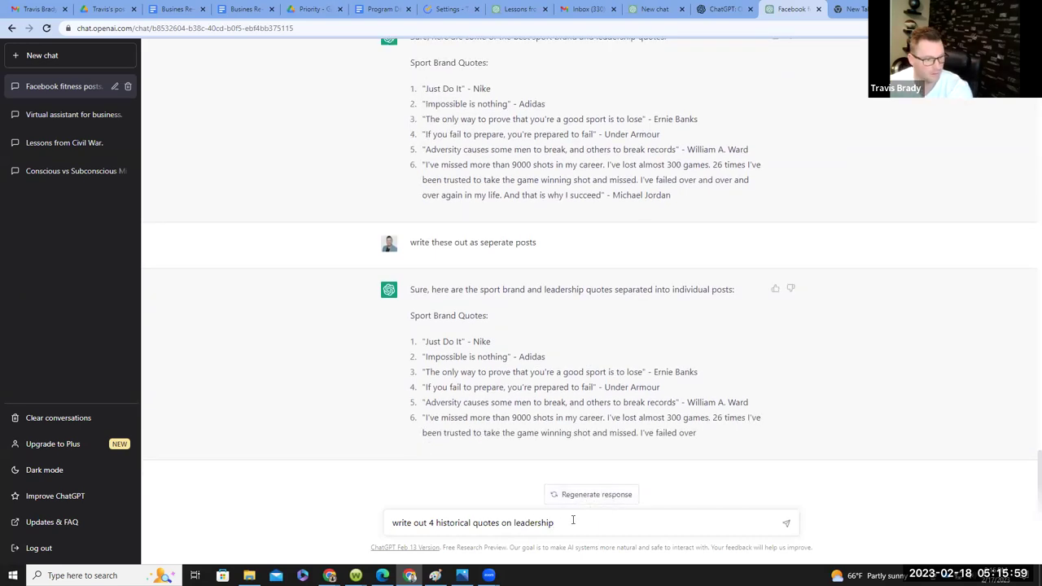
{"action": "key", "text": "Return"}
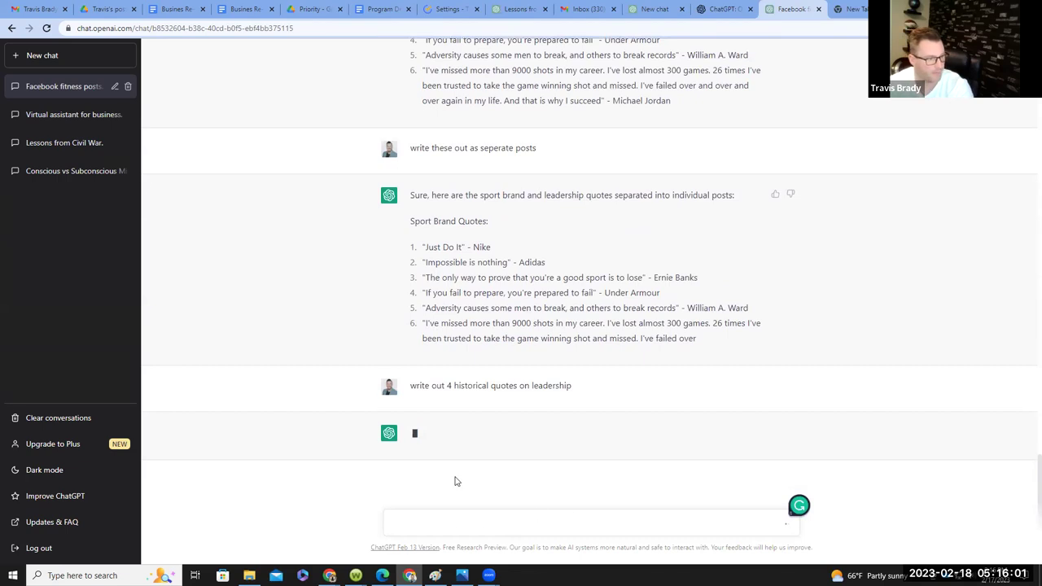
- Send the prompt "write 4 different facebook posts about leadership and team"
{"action": "type", "text": "write them"}
{"action": "key", "text": "BackSpace"}
{"action": "key", "text": "BackSpace"}
{"action": "key", "text": "BackSpace"}
{"action": "key", "text": "BackSpace"}
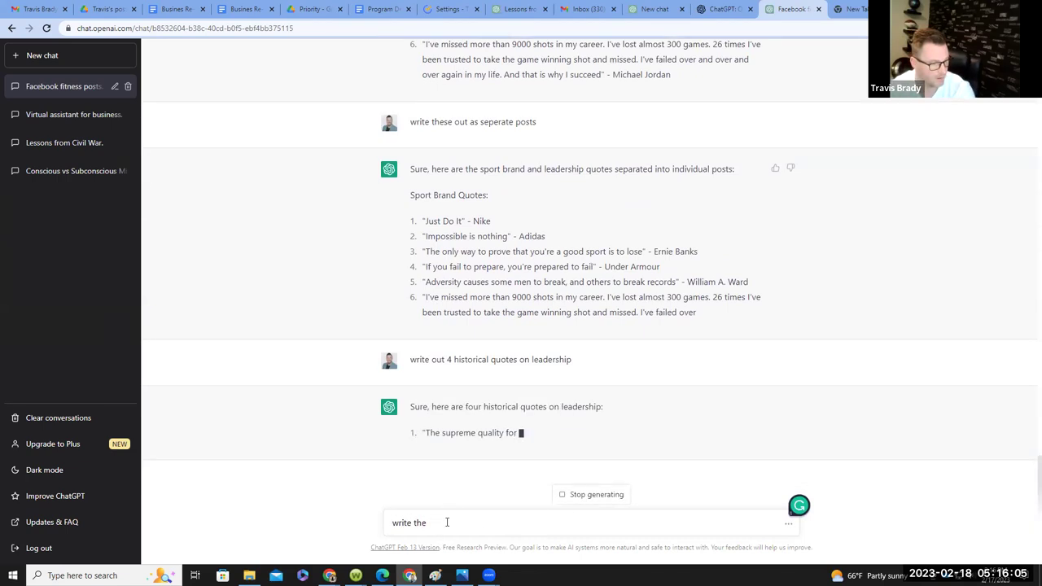
{"action": "type", "text": "4 d"}
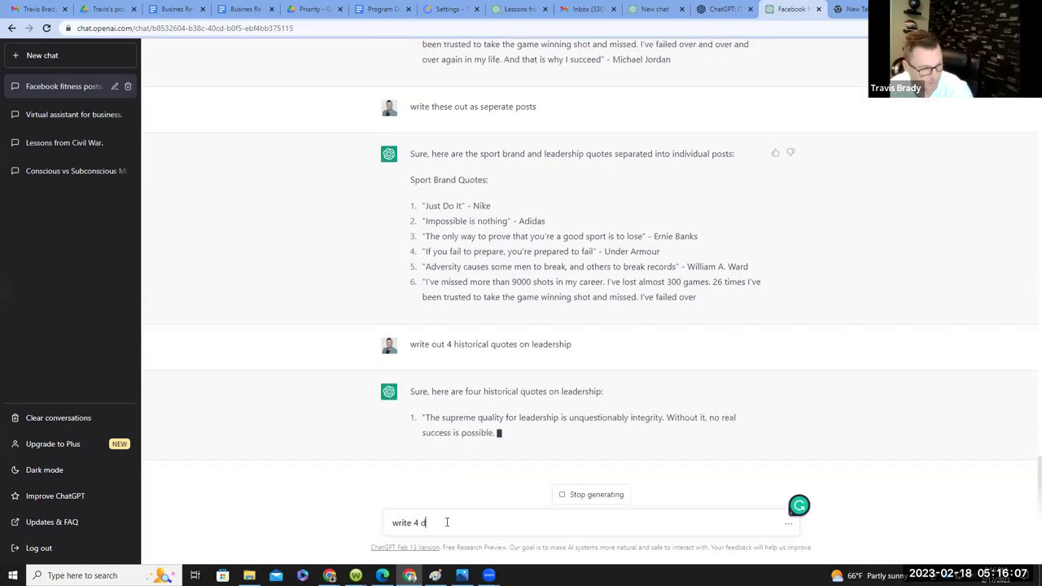
{"action": "type", "text": "ifferent fa"}
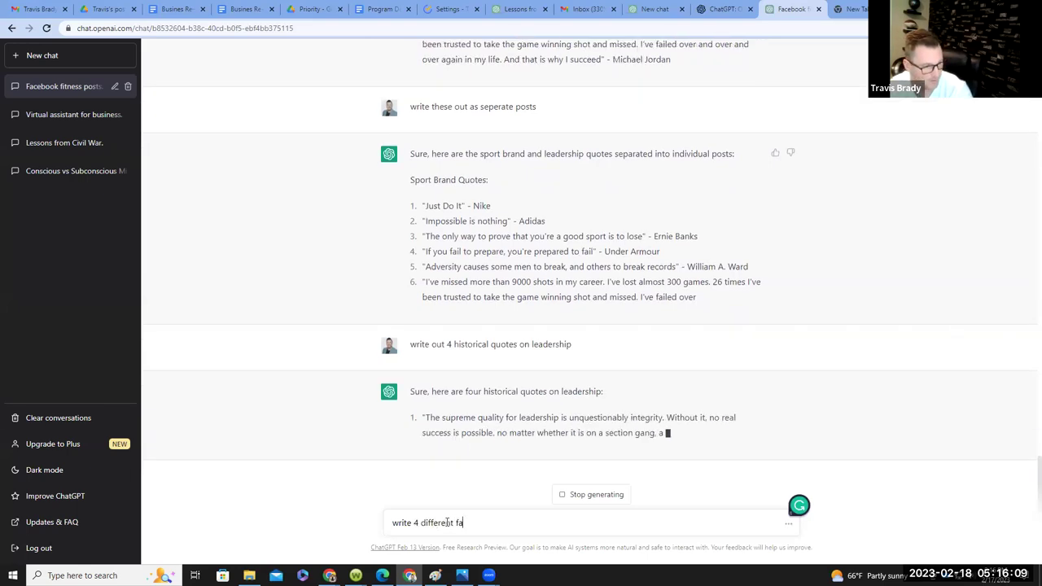
{"action": "type", "text": "cebook posts "}
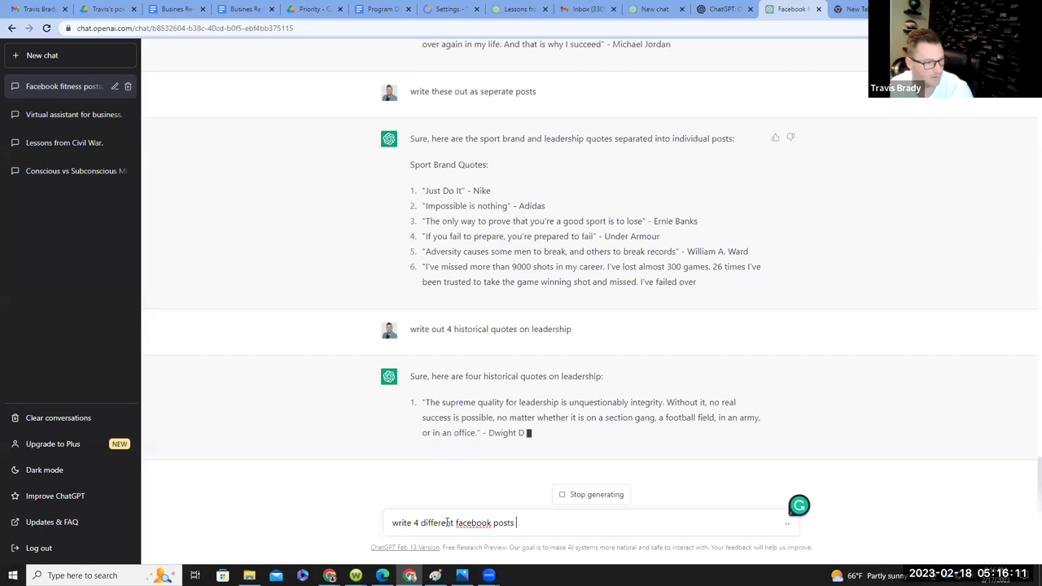
{"action": "type", "text": "about"}
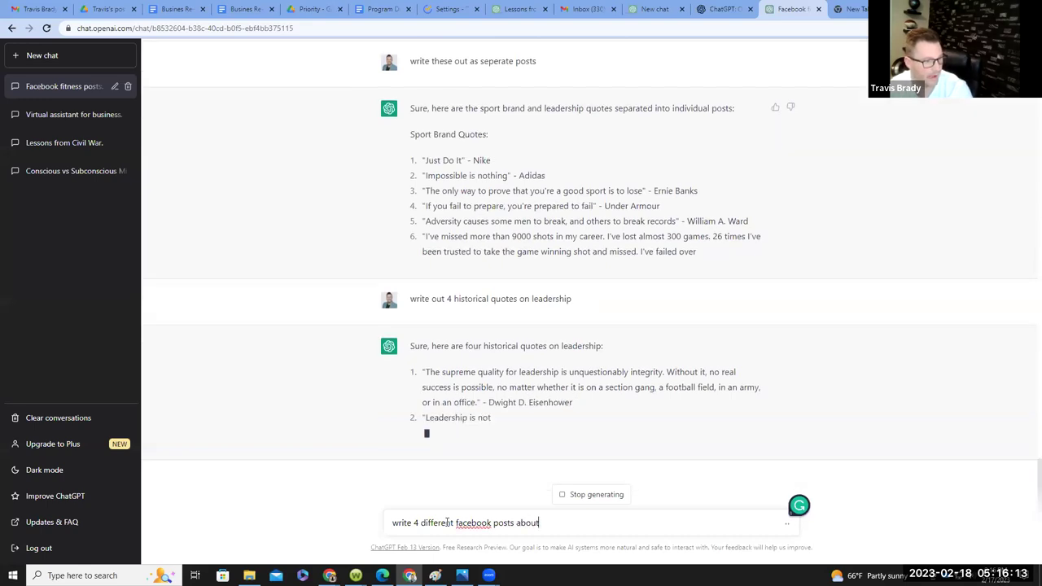
{"action": "type", "text": " leadership"}
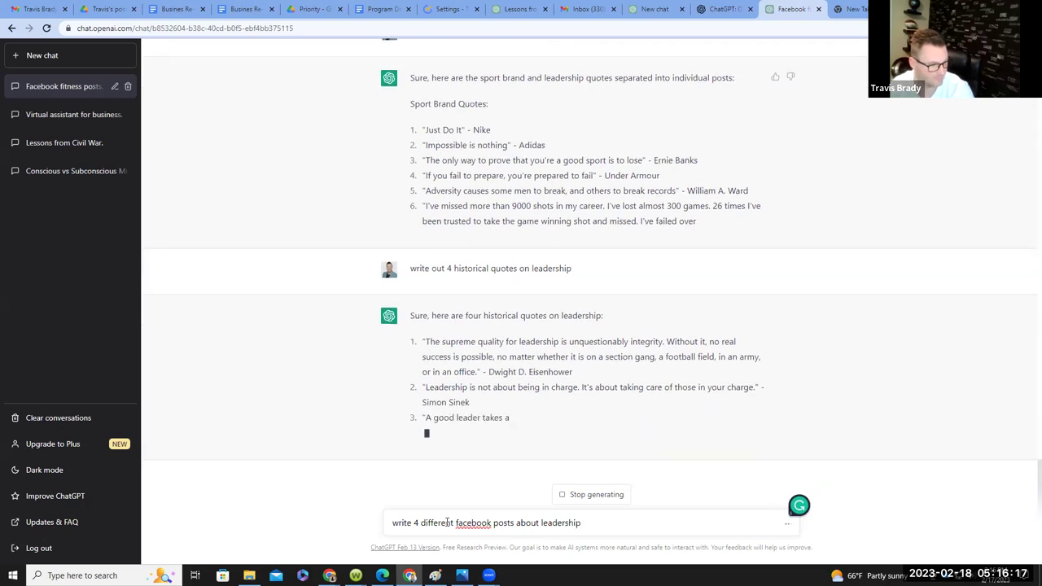
{"action": "type", "text": " and "}
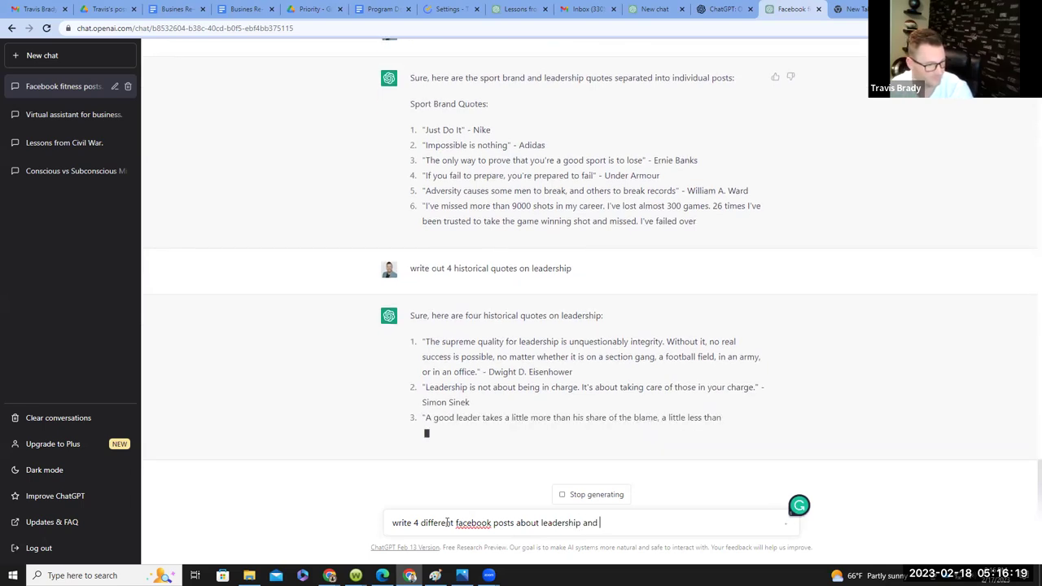
{"action": "type", "text": "teamn"}
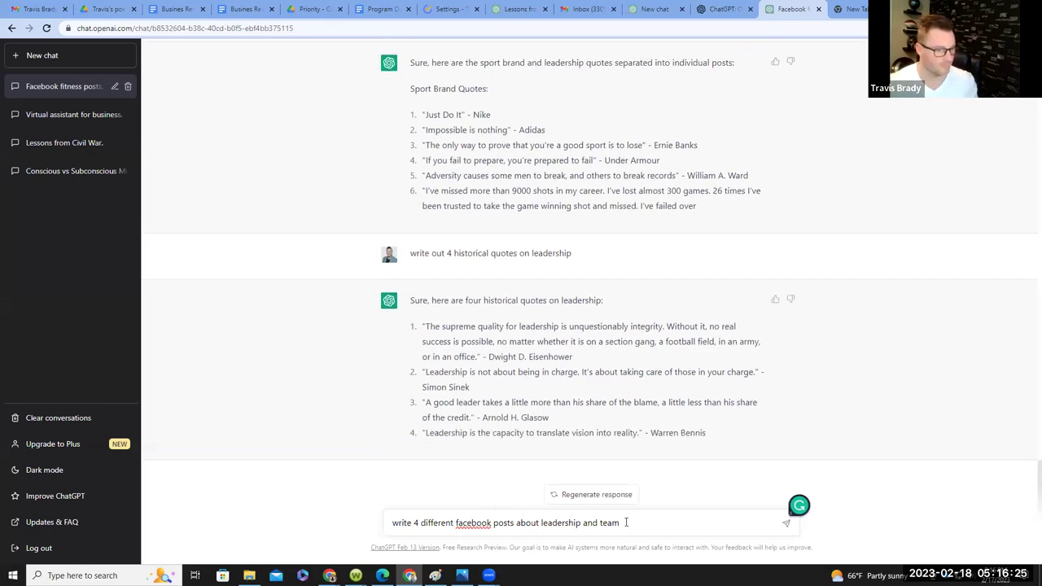
{"action": "key", "text": "Return"}
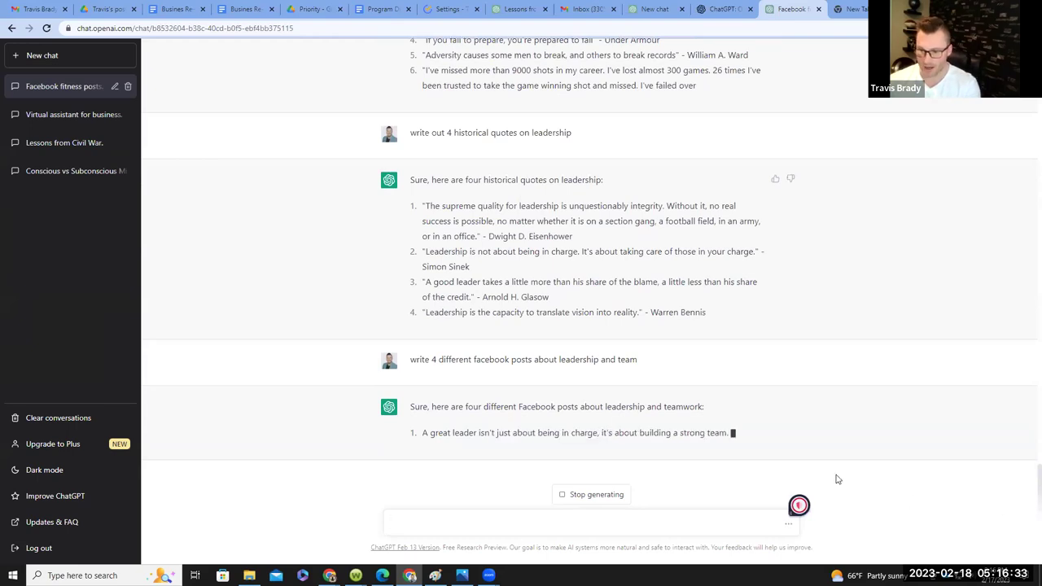
- Draft the prompt "write out 5 different pieces of content on oils and the different health benefits" without sending it
{"action": "type", "text": "write out"}
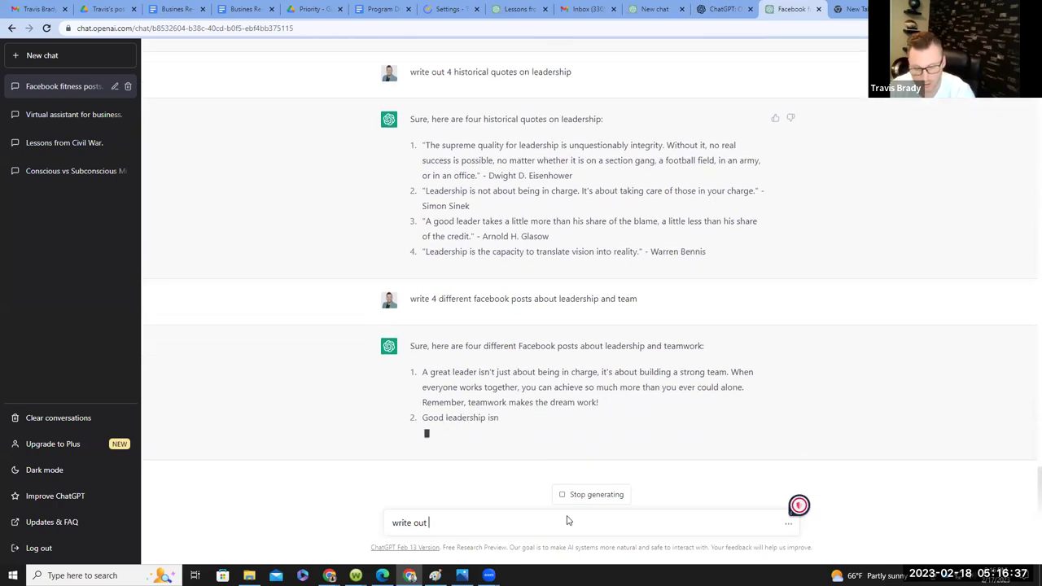
{"action": "type", "text": " 5 d"}
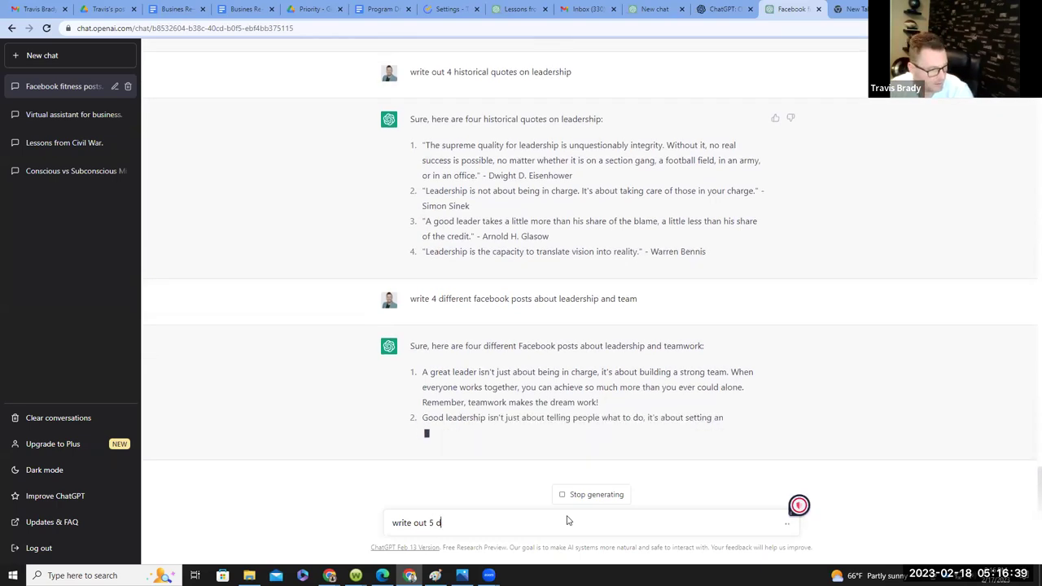
{"action": "type", "text": "ifferent pi"}
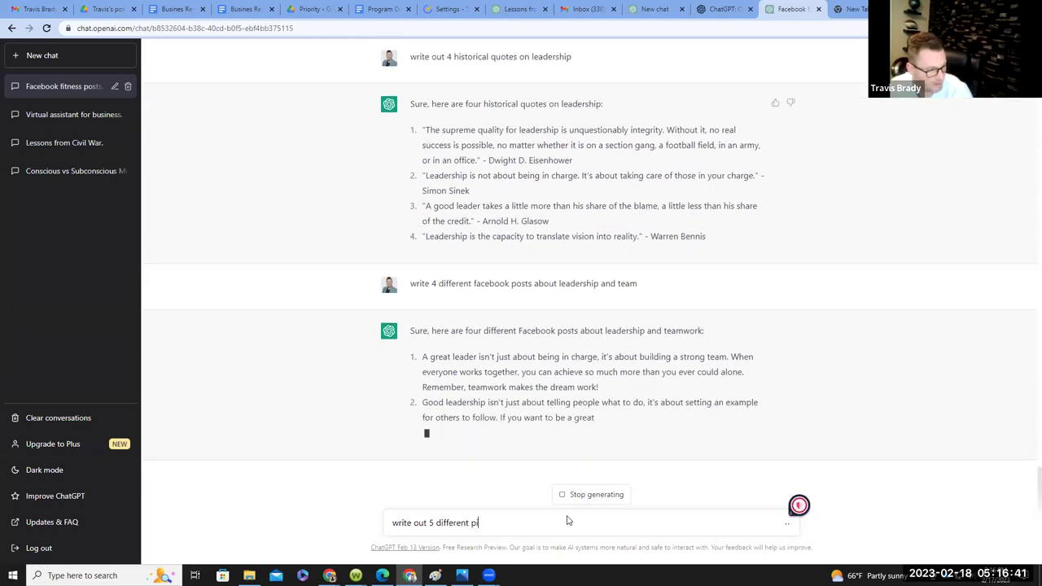
{"action": "type", "text": "eces of content on "}
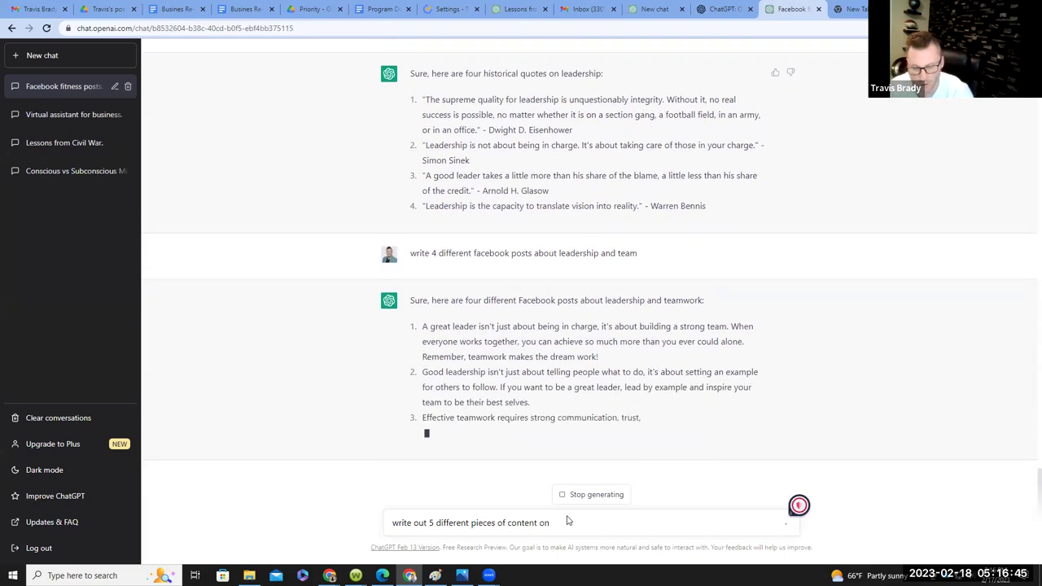
{"action": "type", "text": "oils and the dife"}
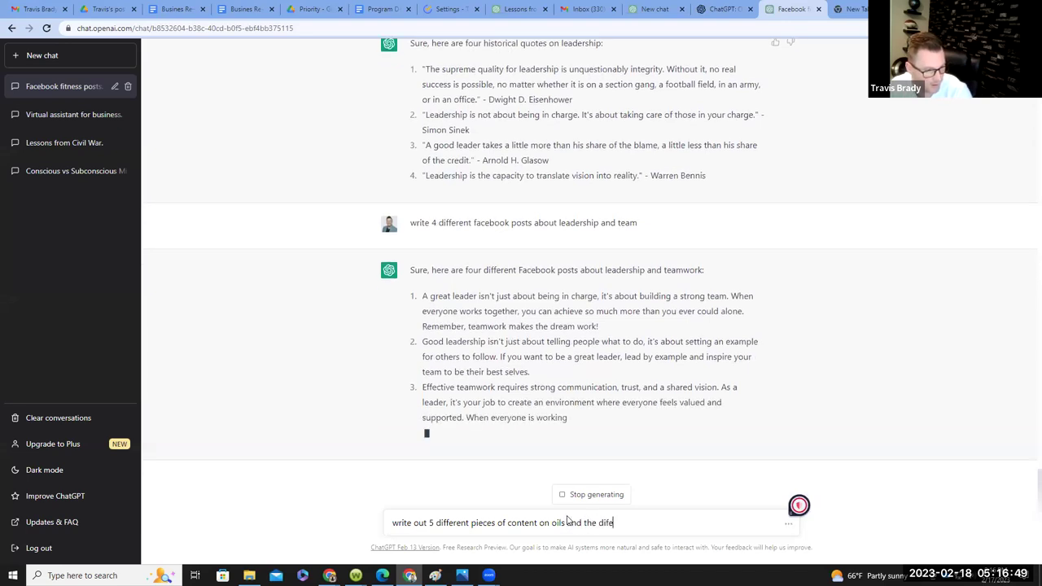
{"action": "type", "text": "rent"}
{"action": "key", "text": "BackSpace"}
{"action": "key", "text": "BackSpace"}
{"action": "key", "text": "BackSpace"}
{"action": "key", "text": "BackSpace"}
{"action": "key", "text": "BackSpace"}
{"action": "key", "text": "BackSpace"}
{"action": "type", "text": "ferent healt"}
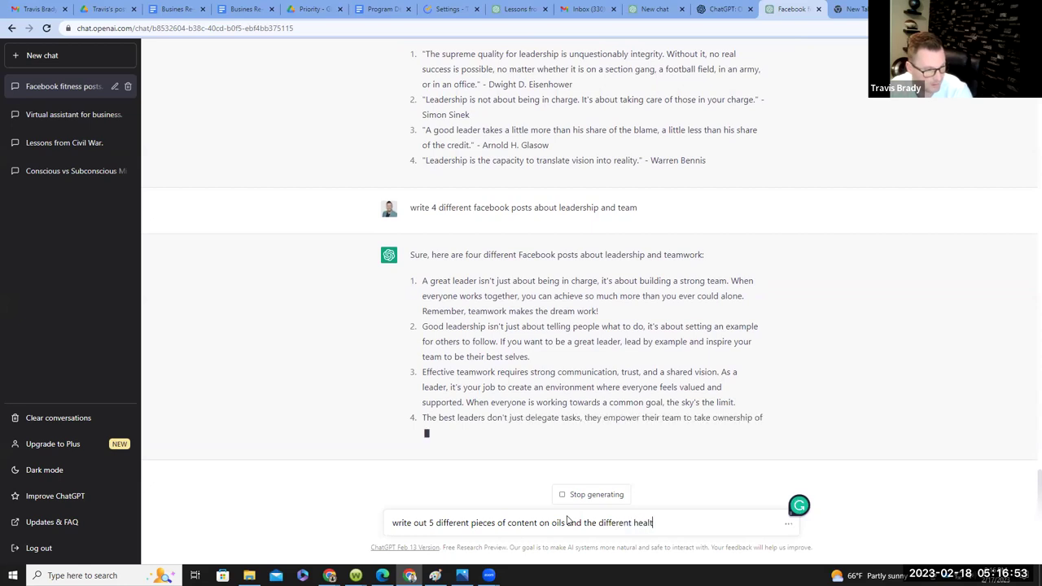
{"action": "type", "text": "h benefits"}
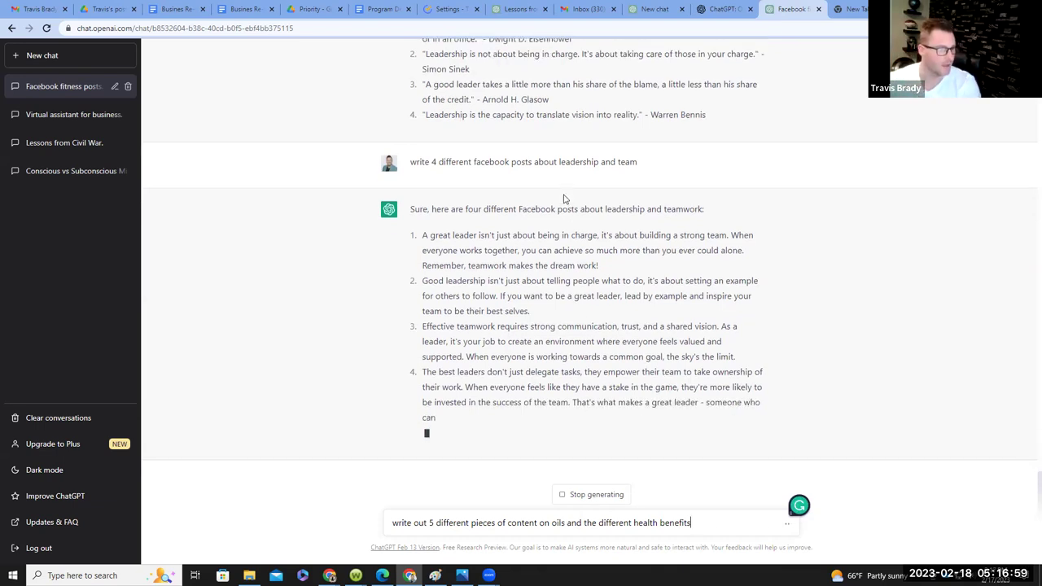
- Copy the text of the first generated leadership post, from "A great leader" through "teamwork makes the dream work"
{"action": "left_click_drag", "start_coordinate": [600, 265], "coordinate": [486, 265]}
{"action": "left_click", "coordinate": [602, 286]}
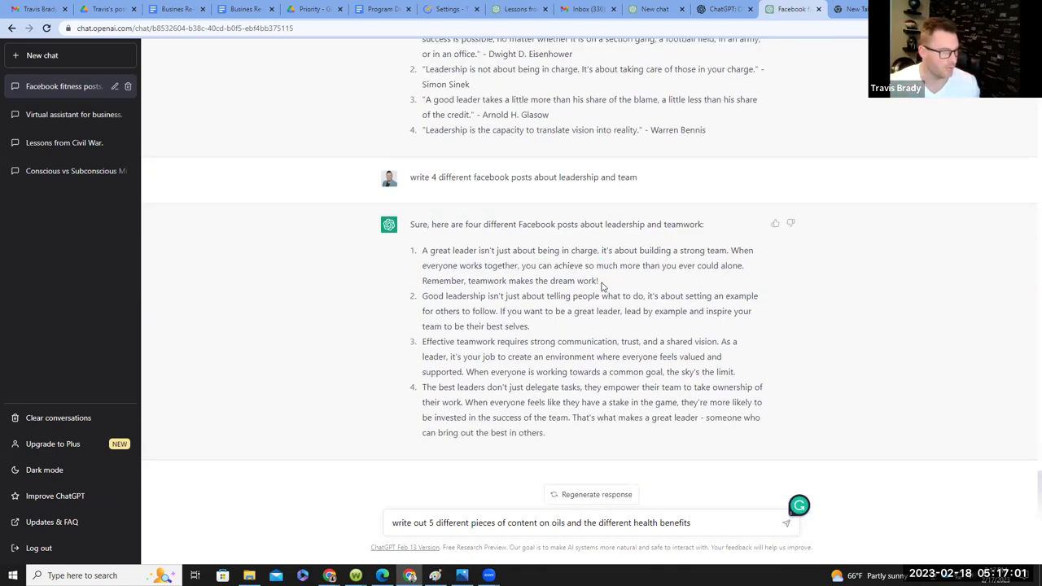
{"action": "left_click_drag", "start_coordinate": [595, 278], "coordinate": [417, 255]}
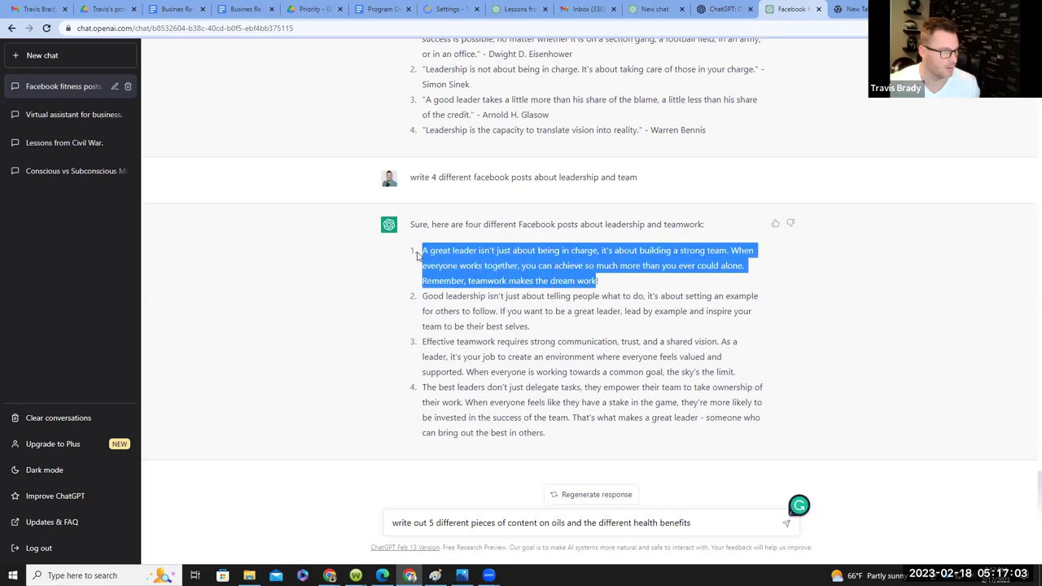
{"action": "right_click", "coordinate": [513, 254]}
{"action": "left_click", "coordinate": [544, 262]}
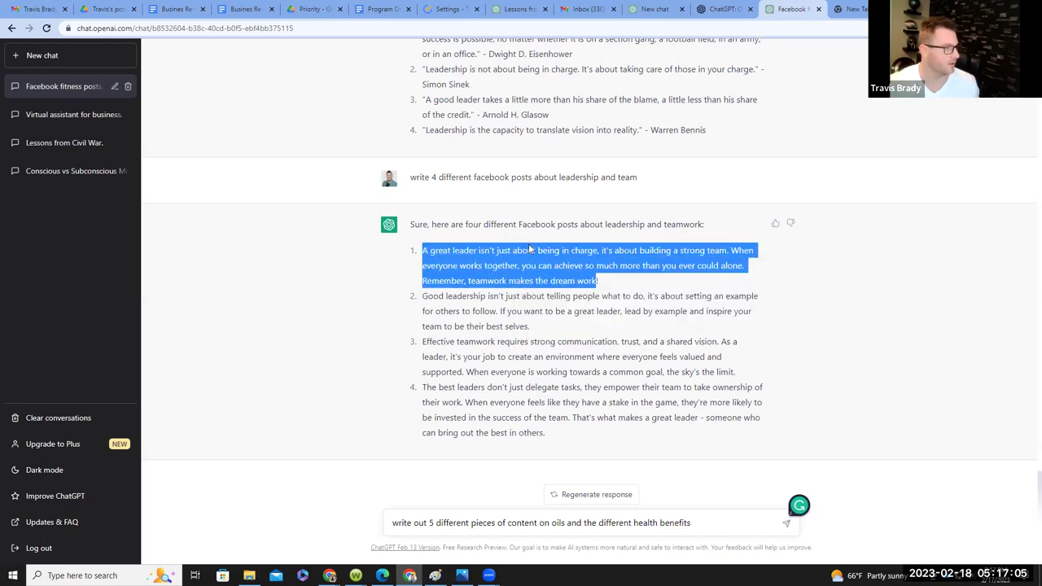
- Switch to Facebook, open the Next Gen Business Group and paste the copied leadership text into a new post
{"action": "left_click", "coordinate": [330, 576]}
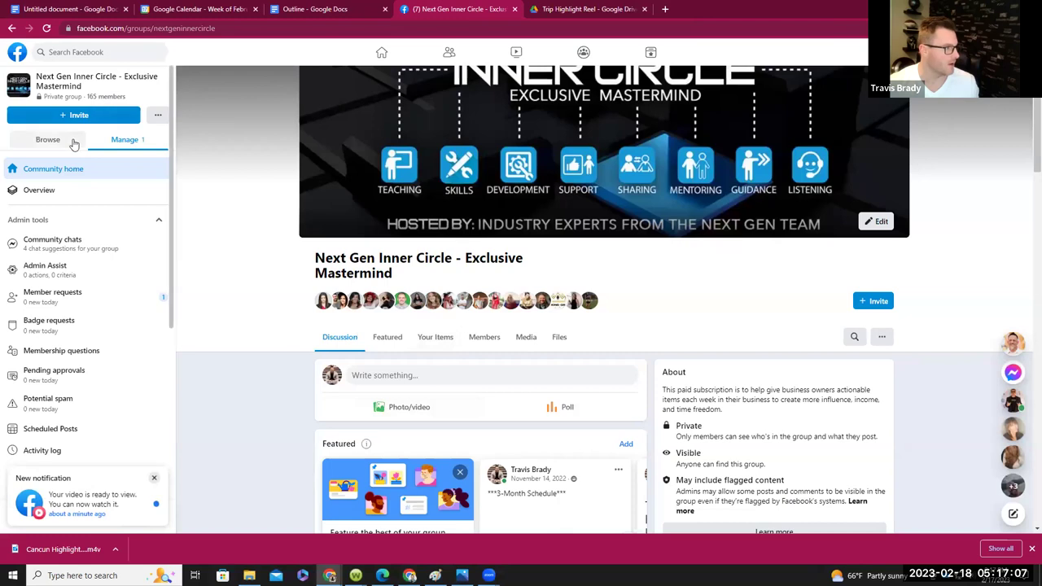
{"action": "left_click", "coordinate": [382, 52]}
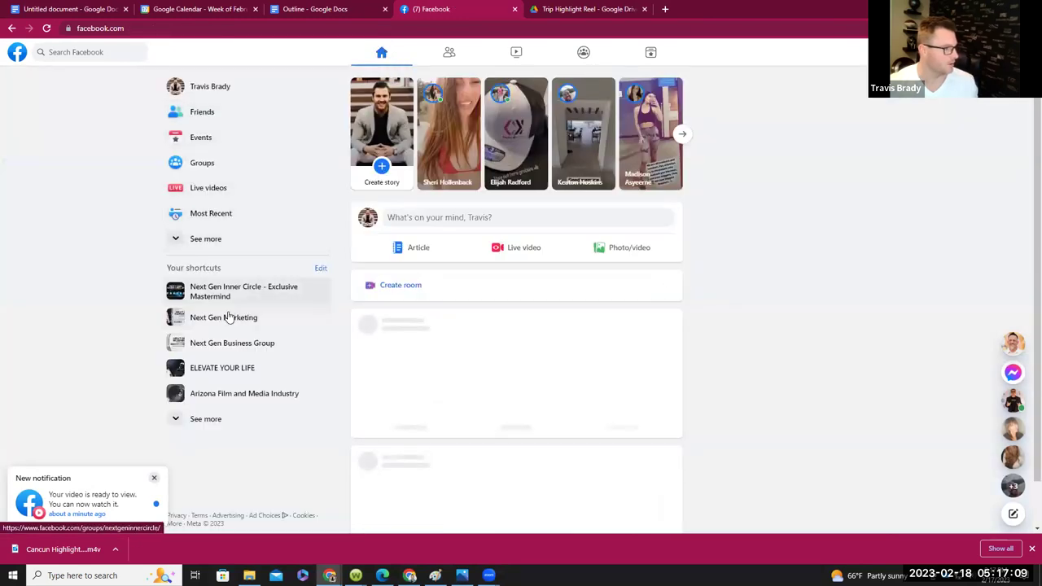
{"action": "left_click", "coordinate": [233, 343]}
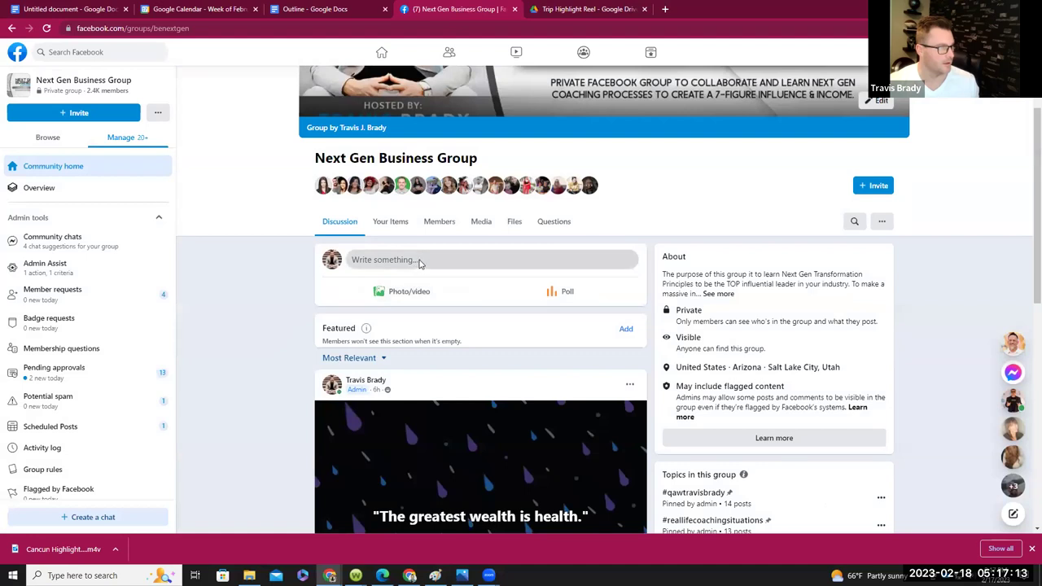
{"action": "left_click", "coordinate": [420, 261]}
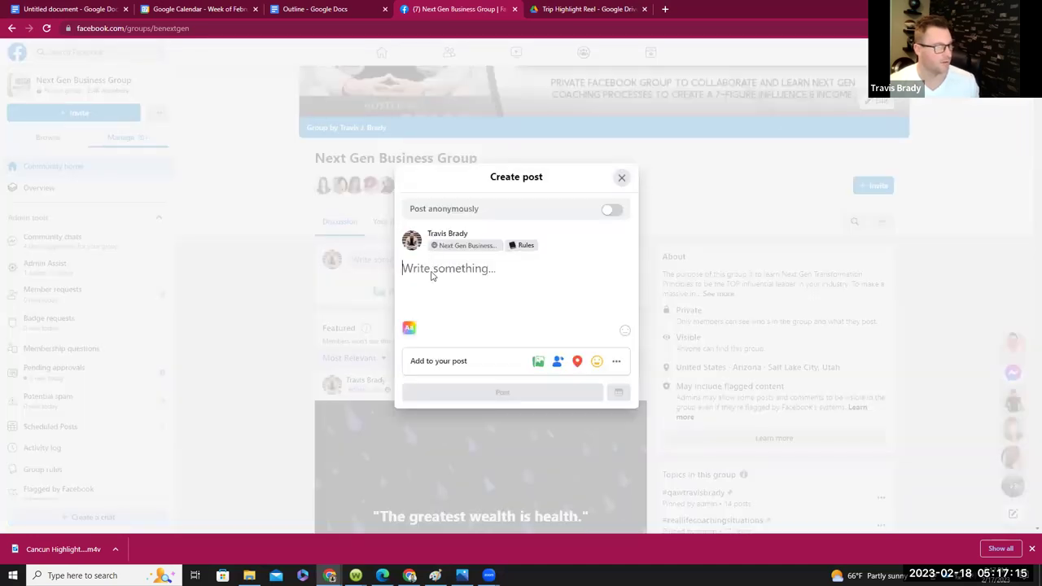
{"action": "right_click", "coordinate": [431, 277]}
{"action": "left_click", "coordinate": [457, 358]}
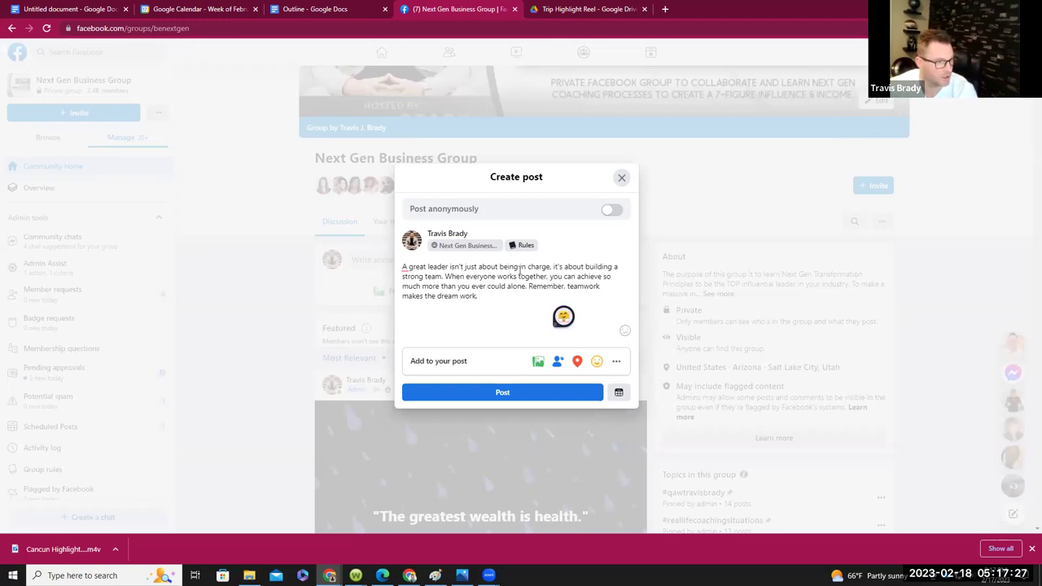
- Insert "that never works..." after "being in charge," and add the closing line "The strength of the wolf is the wolf pack" to the post
{"action": "type", "text": "that"}
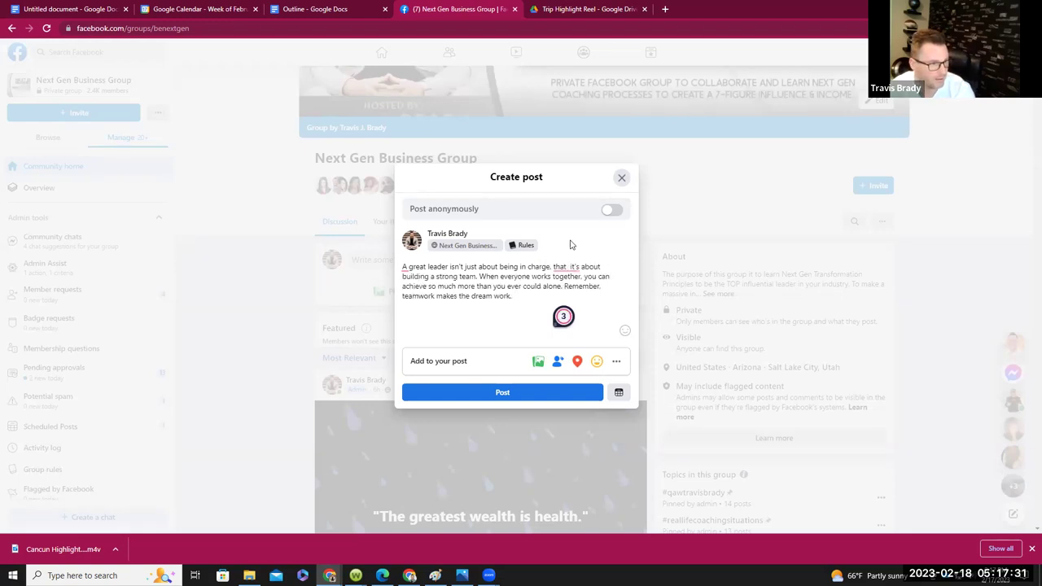
{"action": "type", "text": " never works "}
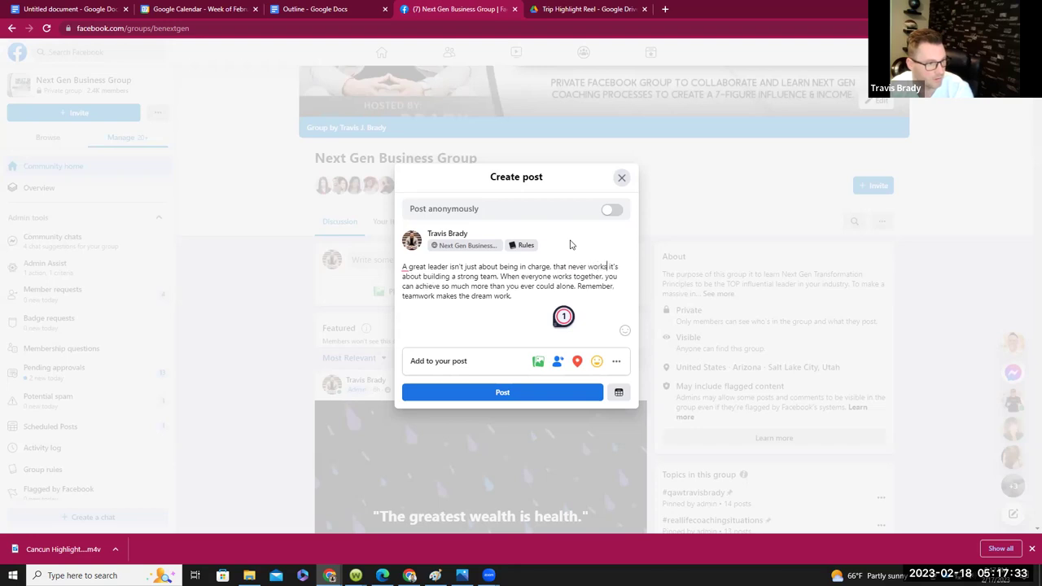
{"action": "type", "text": "..."}
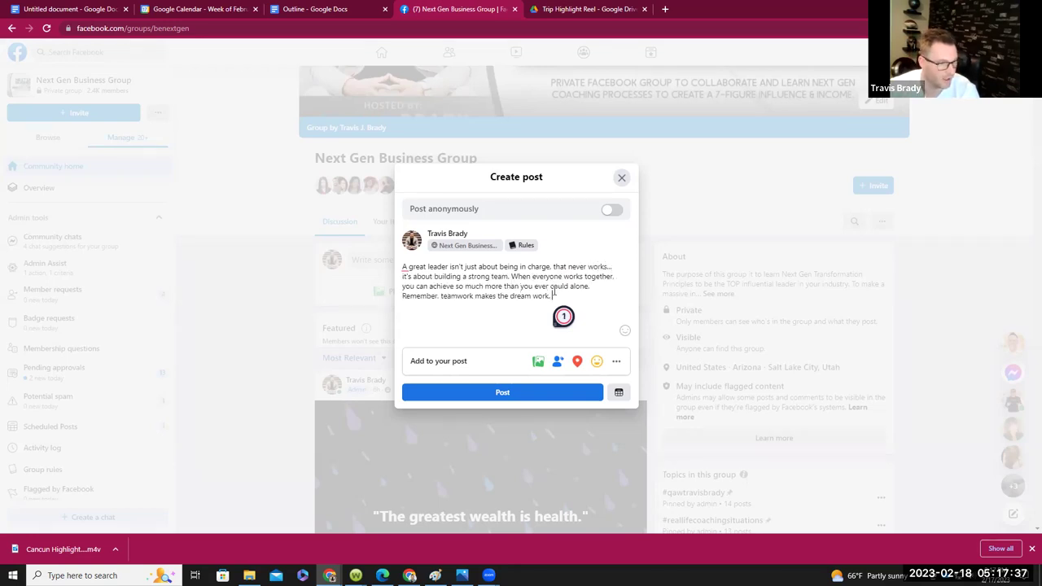
{"action": "key", "text": "Return"}
{"action": "key", "text": "Return"}
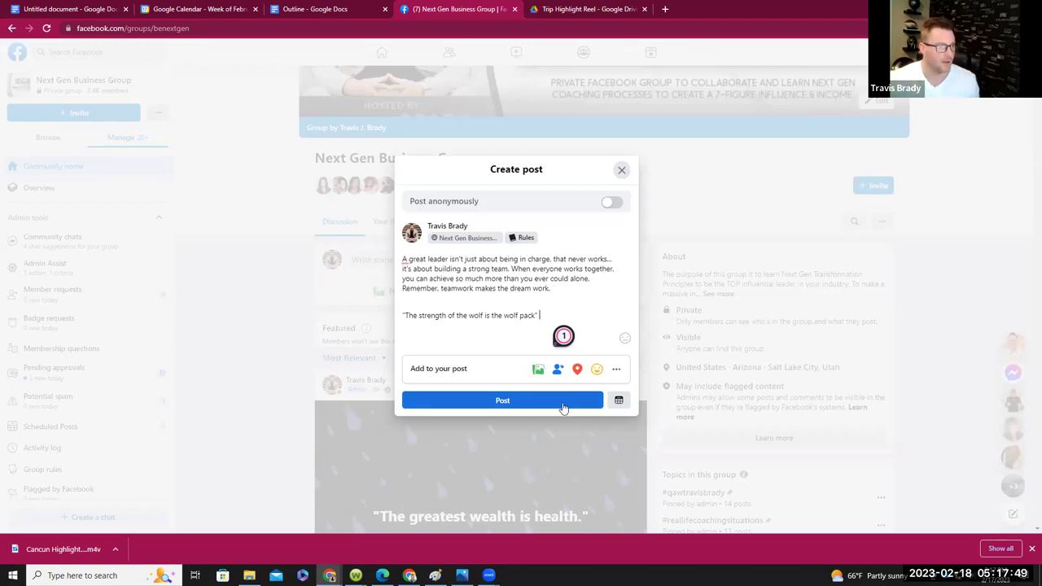
- Schedule the "A great leader" post for Feb 21, 2023 at 6:45 AM
{"action": "left_click", "coordinate": [619, 399]}
{"action": "left_click", "coordinate": [464, 259]}
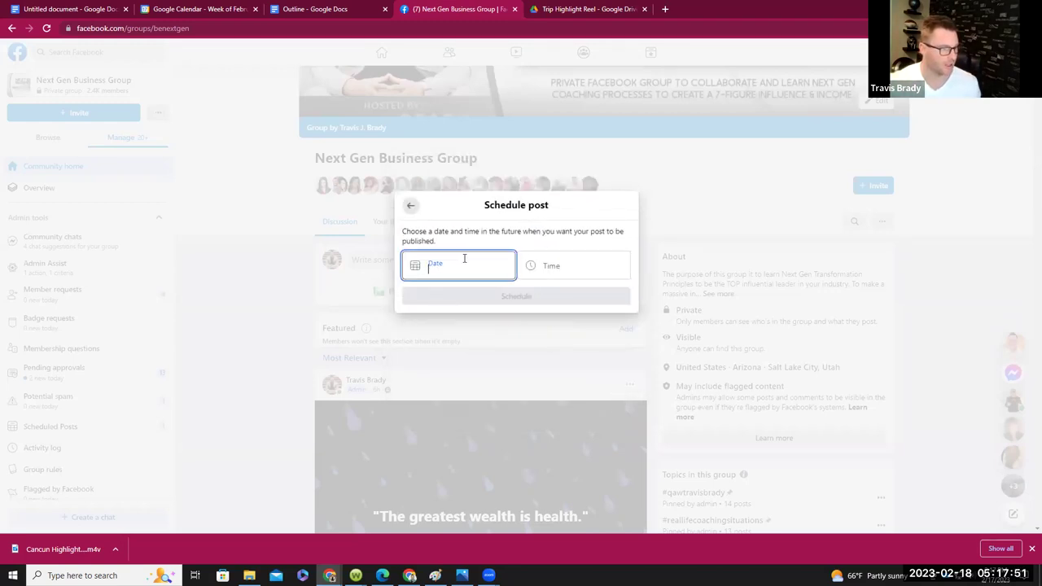
{"action": "left_click", "coordinate": [457, 379]}
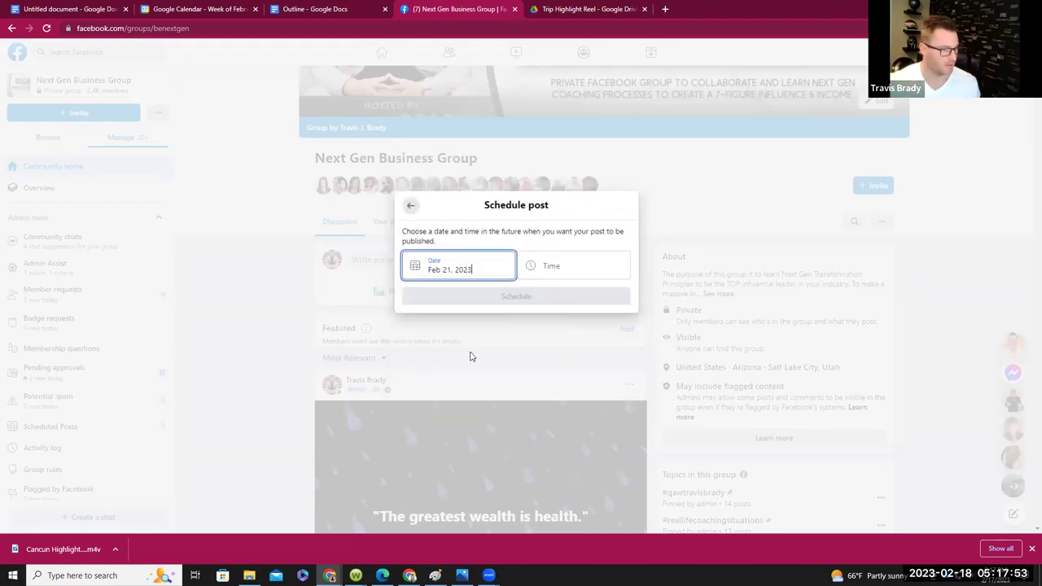
{"action": "left_click", "coordinate": [550, 266]}
{"action": "scroll", "coordinate": [549, 363], "scroll_direction": "down", "scroll_amount": 10}
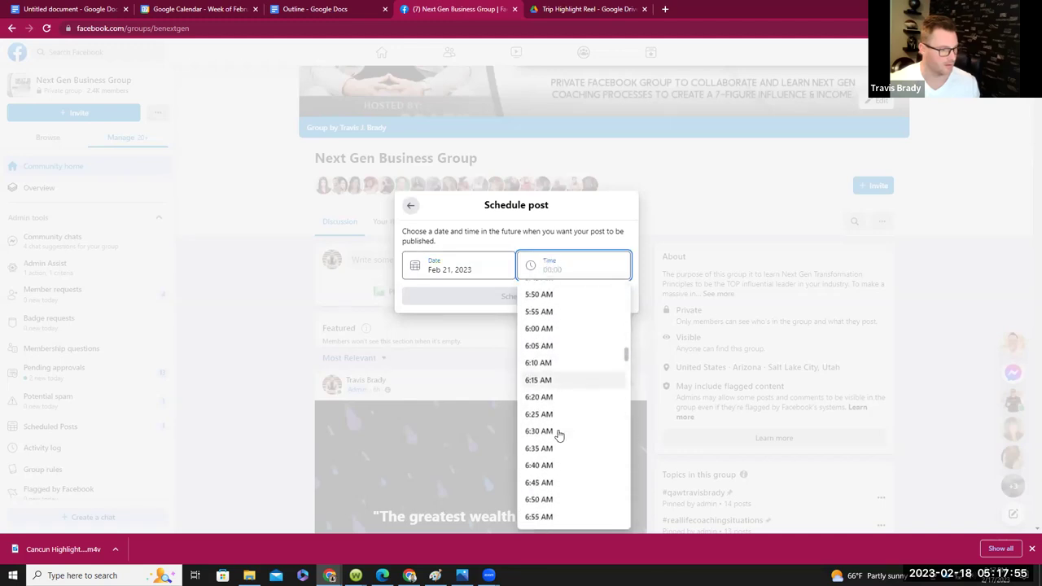
{"action": "scroll", "coordinate": [554, 452], "scroll_direction": "down", "scroll_amount": 1}
{"action": "left_click", "coordinate": [551, 442]}
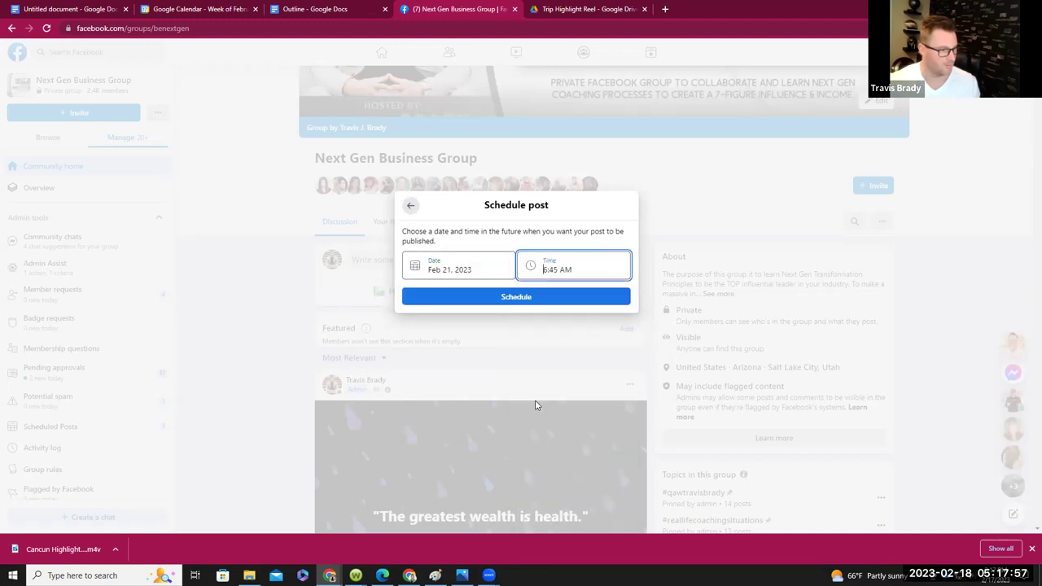
{"action": "left_click", "coordinate": [528, 296]}
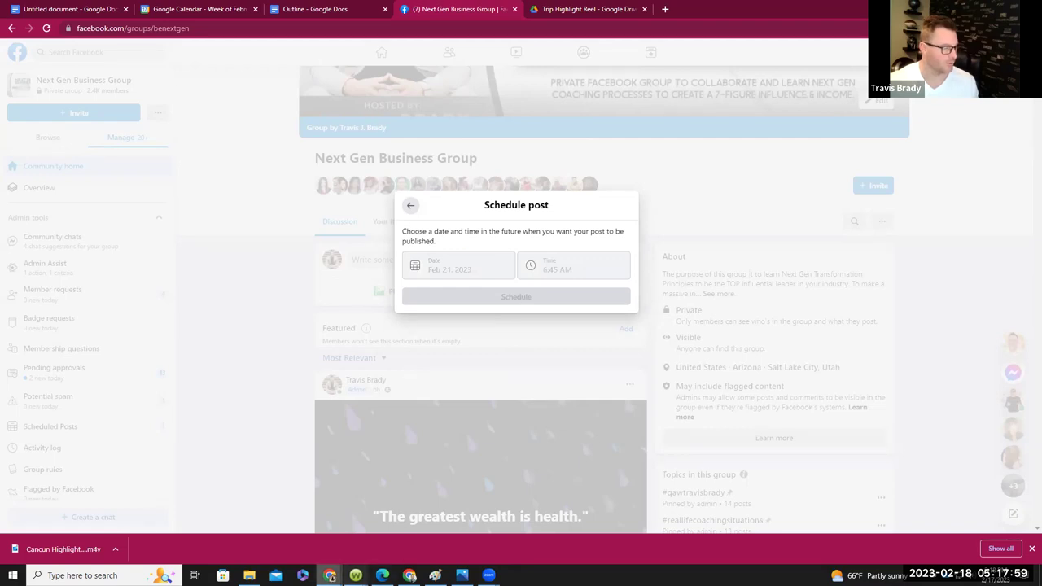
- Switch to ChatGPT and copy the second generated leadership post, beginning "Good leadership isn't just about telling people"
{"action": "mouse_move", "coordinate": [330, 576]}
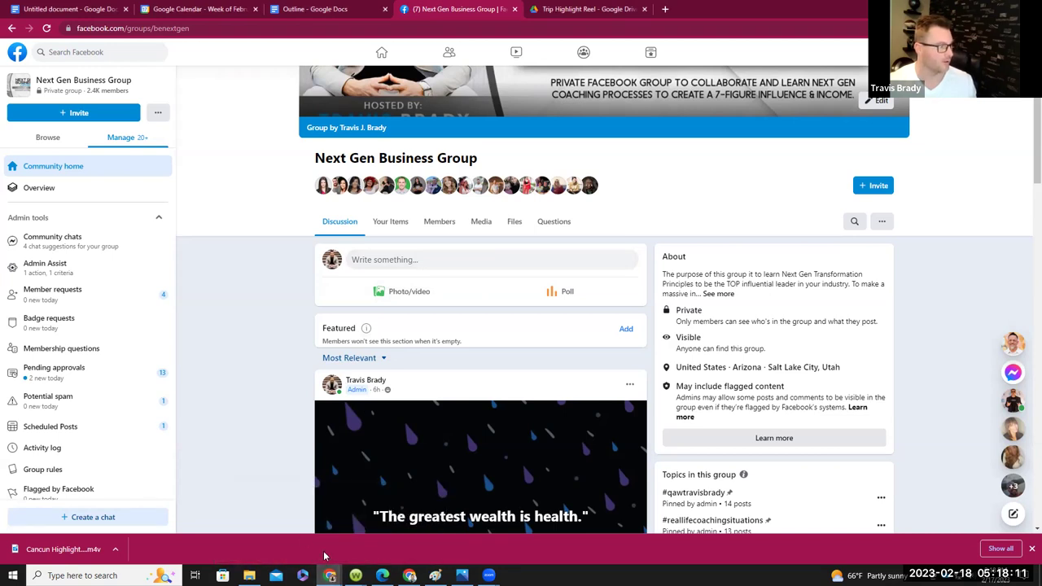
{"action": "left_click", "coordinate": [417, 556]}
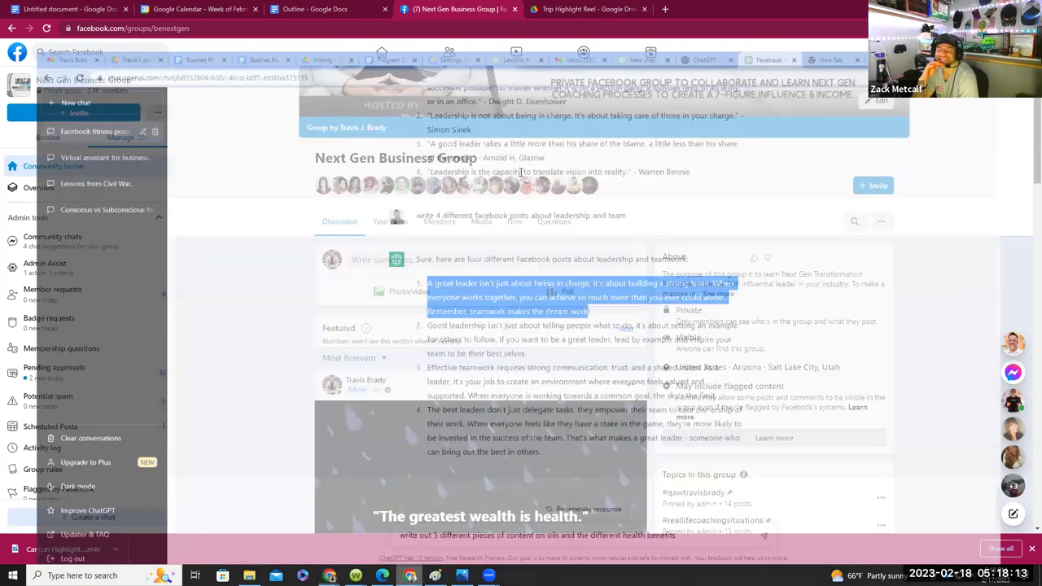
{"action": "left_click_drag", "start_coordinate": [530, 326], "coordinate": [421, 303]}
{"action": "right_click", "coordinate": [459, 301]}
{"action": "left_click", "coordinate": [481, 312]}
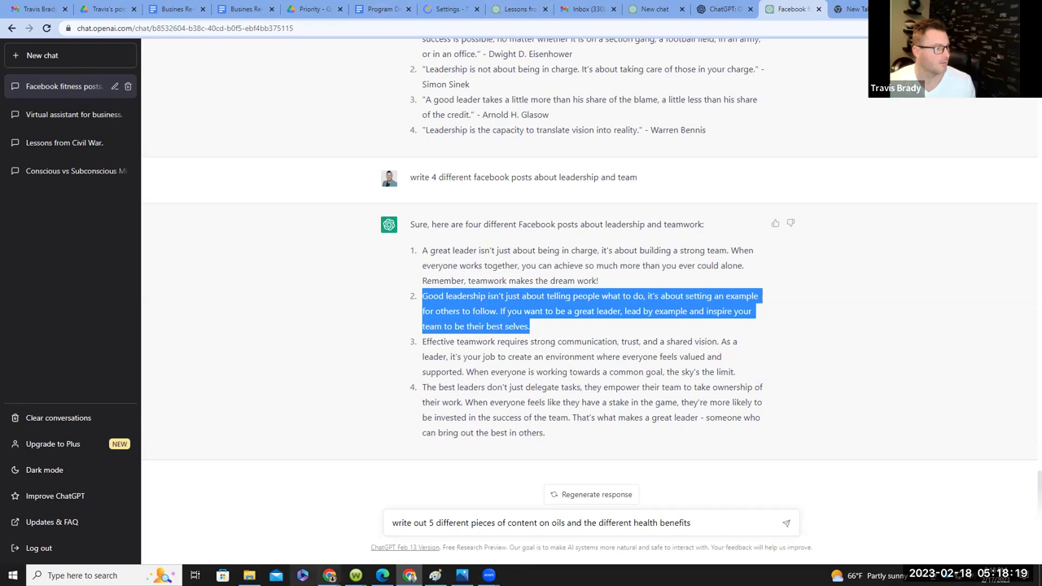
- Switch to Facebook, paste the copied text into a new group post and clear the text again
{"action": "left_click", "coordinate": [269, 525]}
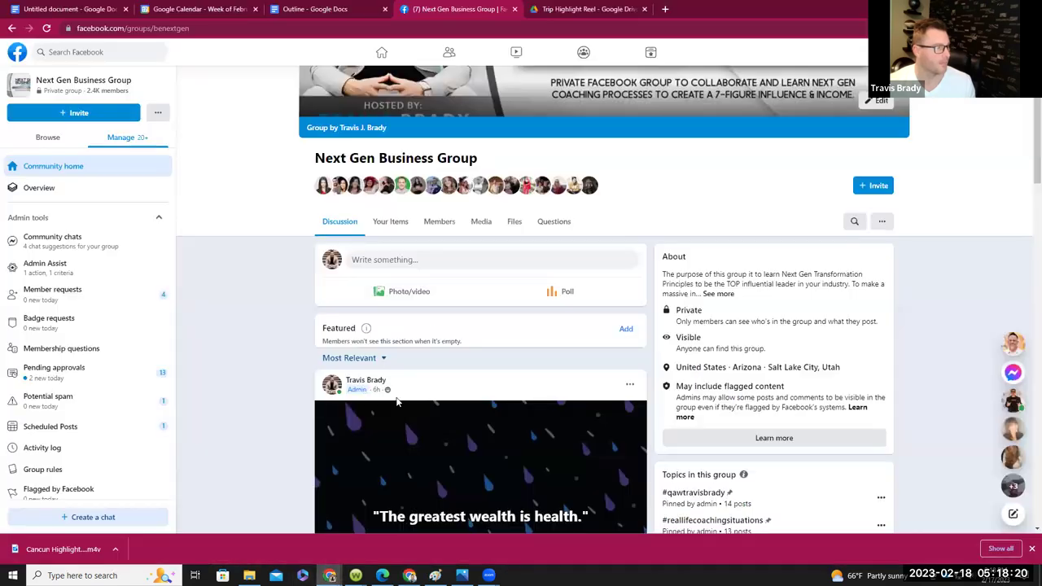
{"action": "left_click", "coordinate": [434, 259]}
{"action": "right_click", "coordinate": [426, 269]}
{"action": "left_click", "coordinate": [452, 353]}
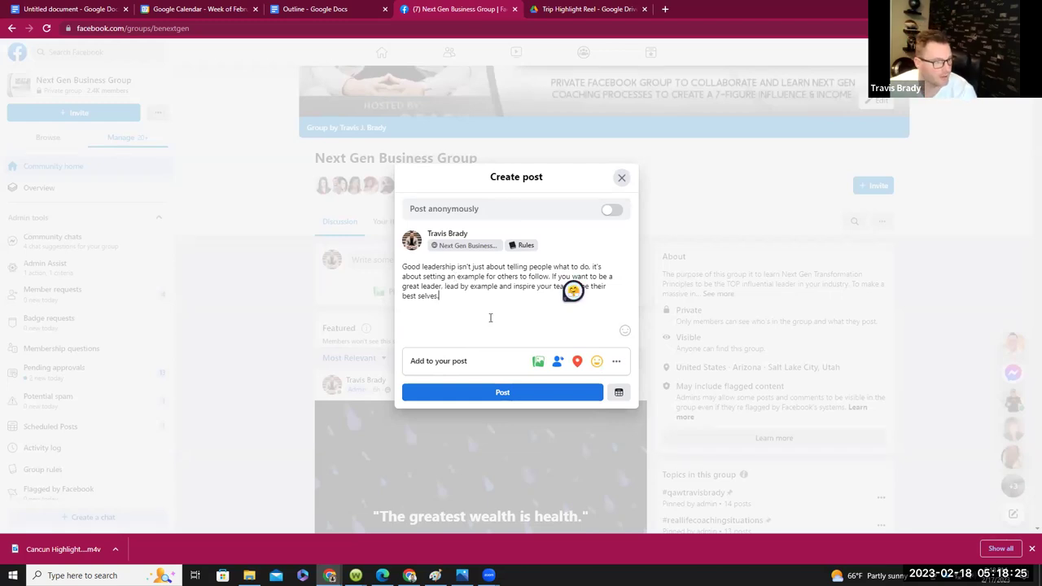
{"action": "left_click_drag", "start_coordinate": [470, 233], "coordinate": [397, 255]}
{"action": "left_click_drag", "start_coordinate": [439, 296], "coordinate": [402, 264]}
{"action": "key", "text": "BackSpace"}
- Switch to ChatGPT and copy the fourth generated leadership post, beginning "The best leaders don't just delegate tasks"
{"action": "left_click", "coordinate": [495, 464]}
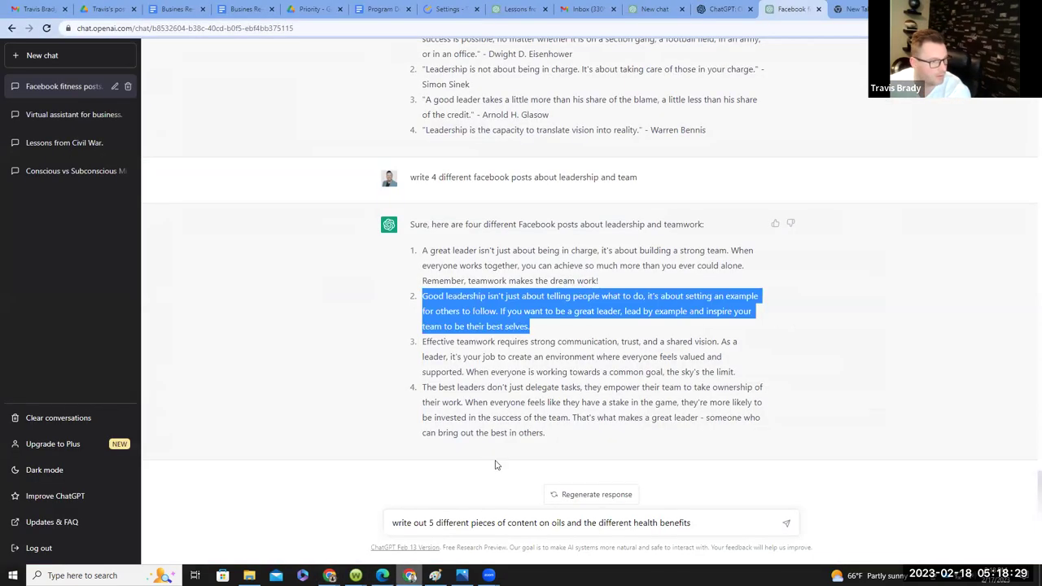
{"action": "left_click", "coordinate": [538, 337]}
{"action": "left_click_drag", "start_coordinate": [561, 434], "coordinate": [425, 391]}
{"action": "right_click", "coordinate": [441, 395]}
{"action": "left_click", "coordinate": [468, 402]}
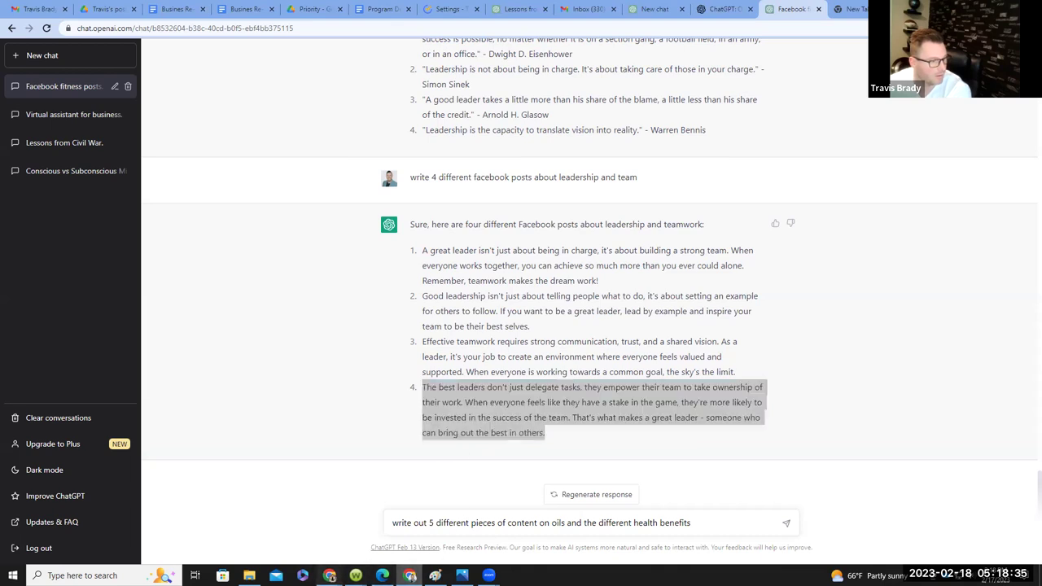
- Switch to Facebook and paste the copied fourth leadership text into the new group post
{"action": "mouse_move", "coordinate": [330, 576]}
{"action": "left_click", "coordinate": [279, 526]}
{"action": "right_click", "coordinate": [454, 261]}
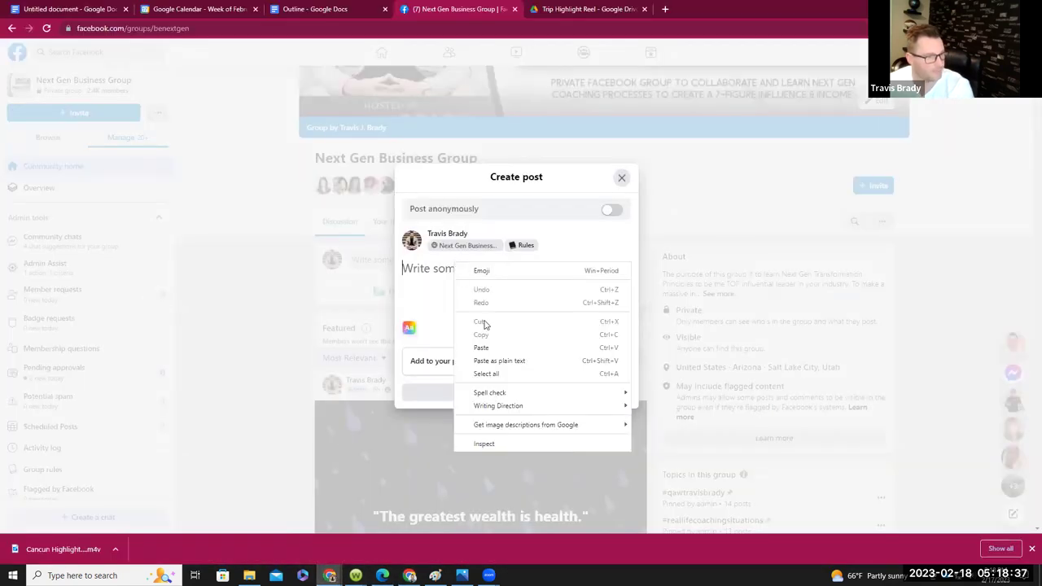
{"action": "left_click", "coordinate": [486, 325]}
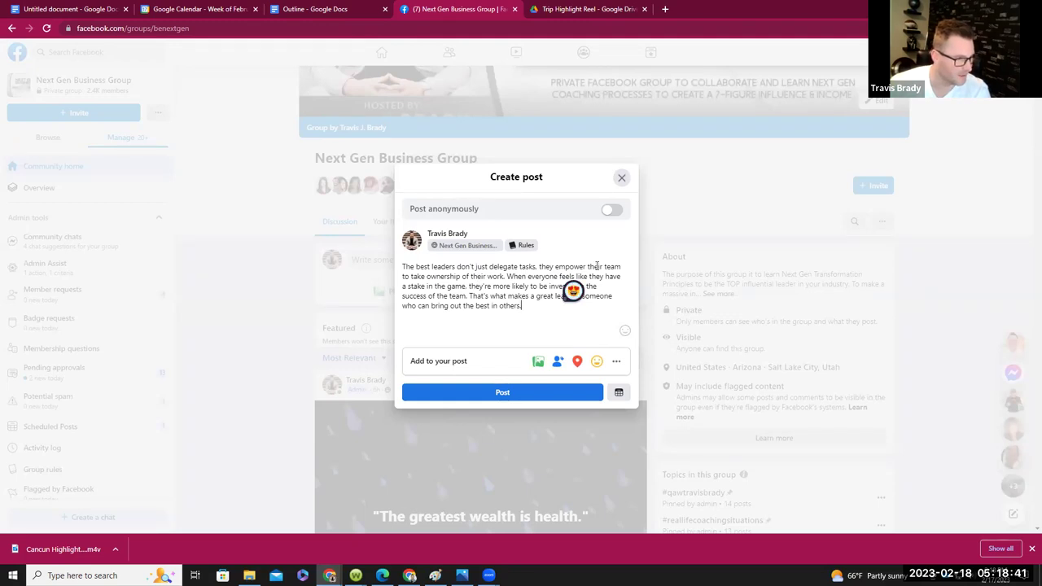
- Replace "empower" with "inspire" in the post and add "That's Next Gen." at its end
{"action": "key", "text": "BackSpace"}
{"action": "key", "text": "BackSpace"}
{"action": "key", "text": "BackSpace"}
{"action": "key", "text": "BackSpace"}
{"action": "key", "text": "BackSpace"}
{"action": "key", "text": "BackSpace"}
{"action": "key", "text": "BackSpace"}
{"action": "key", "text": "BackSpace"}
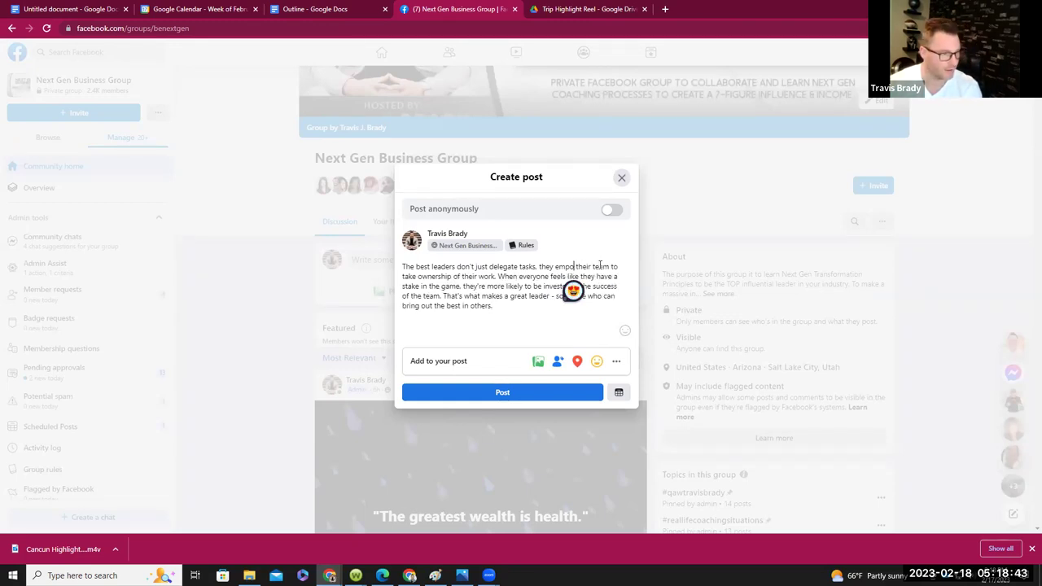
{"action": "type", "text": "inspire"}
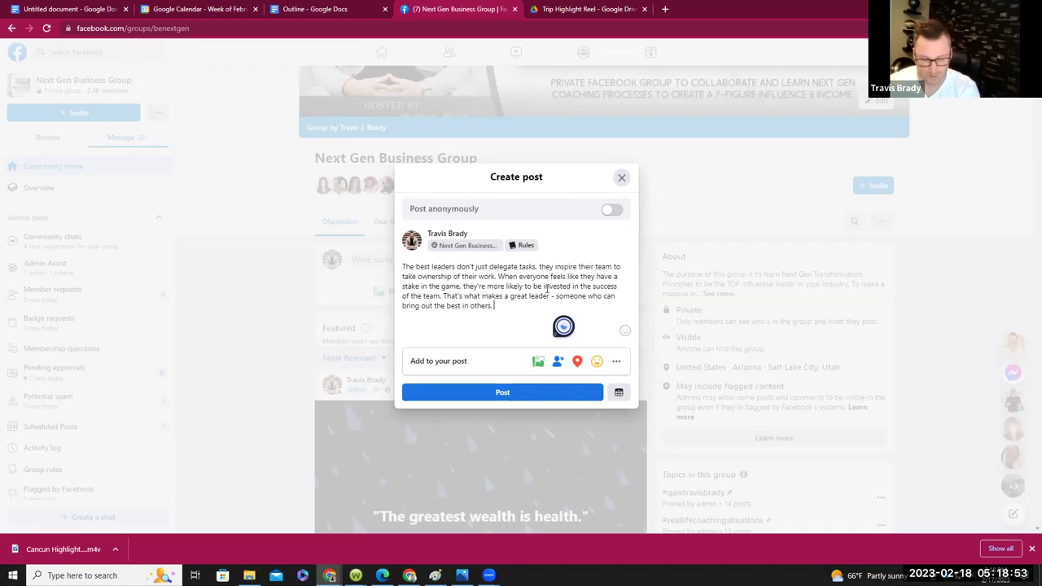
{"action": "type", "text": "'s Next Gen."}
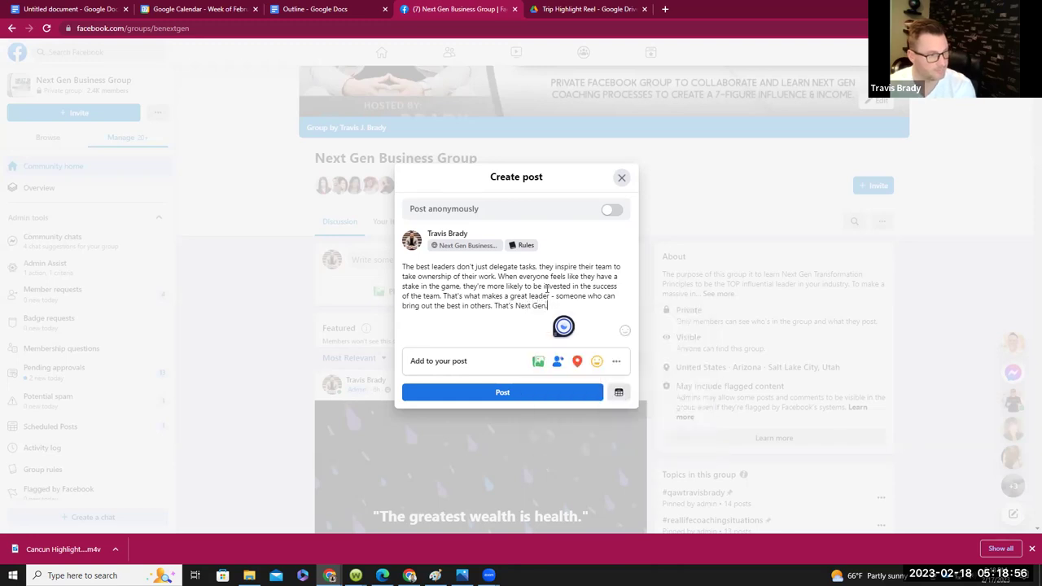
- Attach the beach photo IMG-4387 from the Downloads folder to the post
{"action": "left_click", "coordinate": [538, 360]}
{"action": "left_click", "coordinate": [530, 310]}
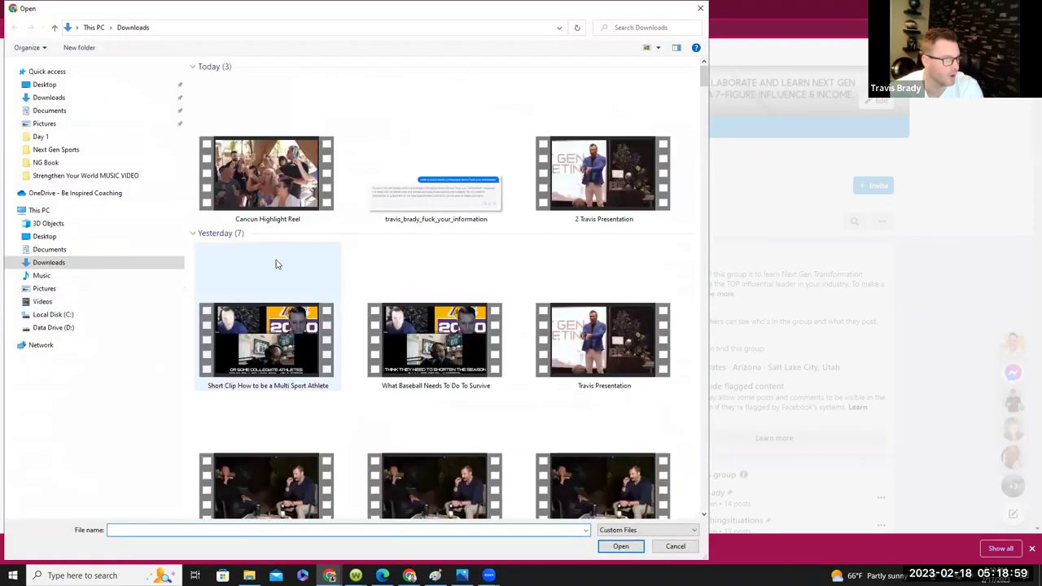
{"action": "scroll", "coordinate": [302, 259], "scroll_direction": "down", "scroll_amount": 2}
{"action": "scroll", "coordinate": [334, 261], "scroll_direction": "down", "scroll_amount": 10}
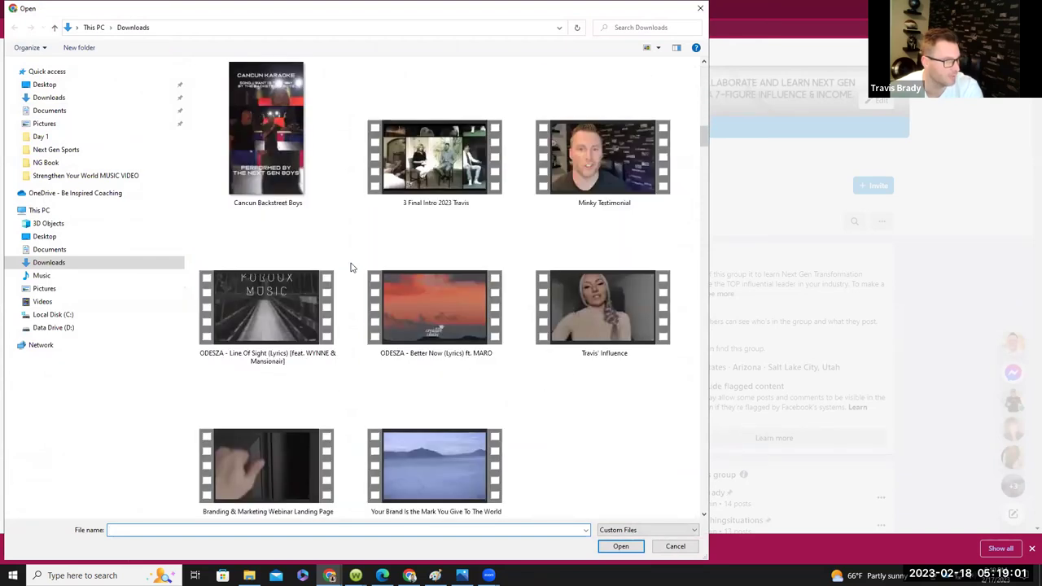
{"action": "scroll", "coordinate": [351, 277], "scroll_direction": "down", "scroll_amount": 4}
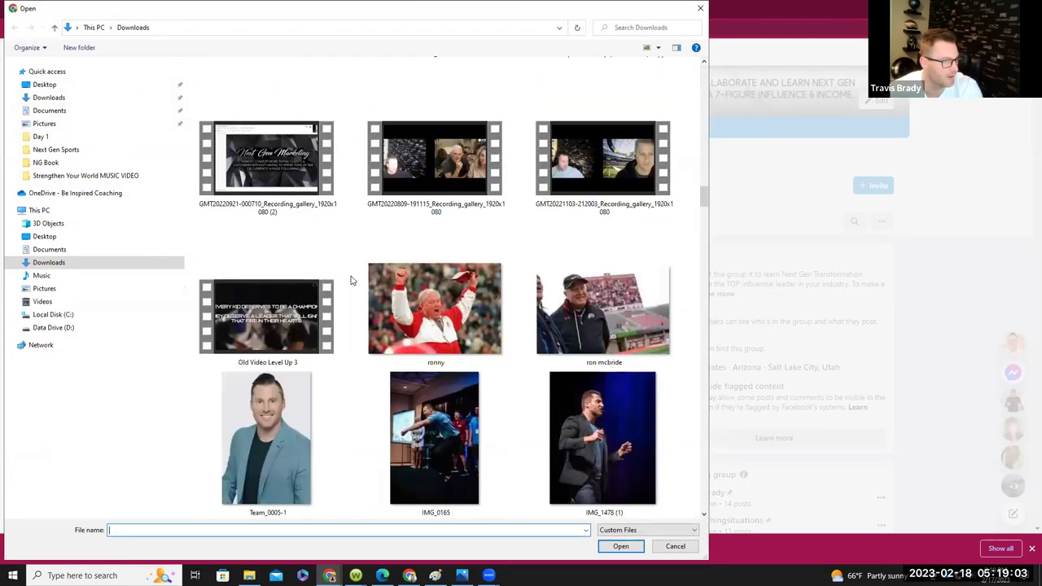
{"action": "scroll", "coordinate": [350, 280], "scroll_direction": "down", "scroll_amount": 3}
{"action": "scroll", "coordinate": [351, 280], "scroll_direction": "up", "scroll_amount": 3}
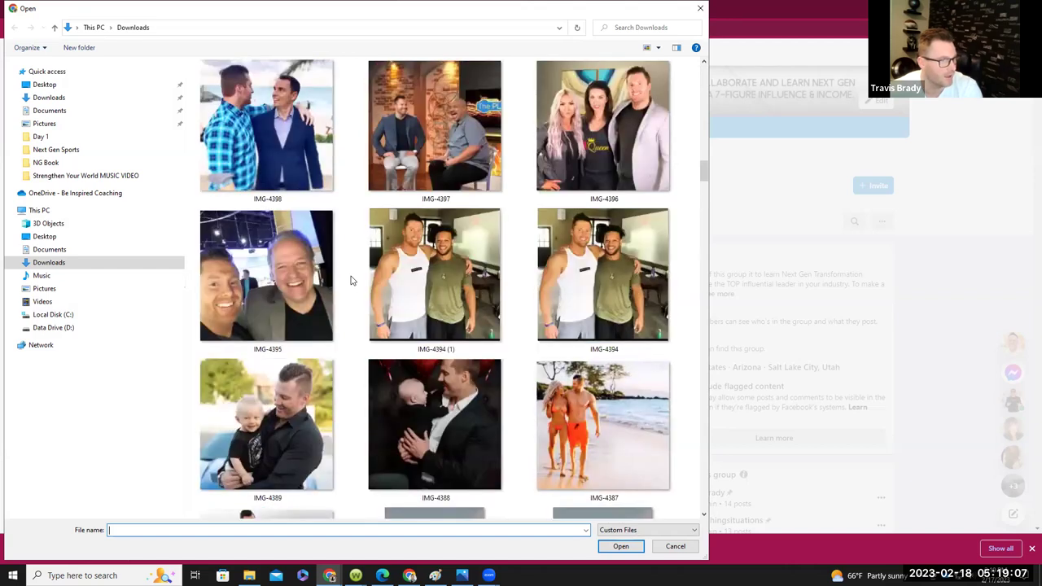
{"action": "scroll", "coordinate": [351, 280], "scroll_direction": "down", "scroll_amount": 3}
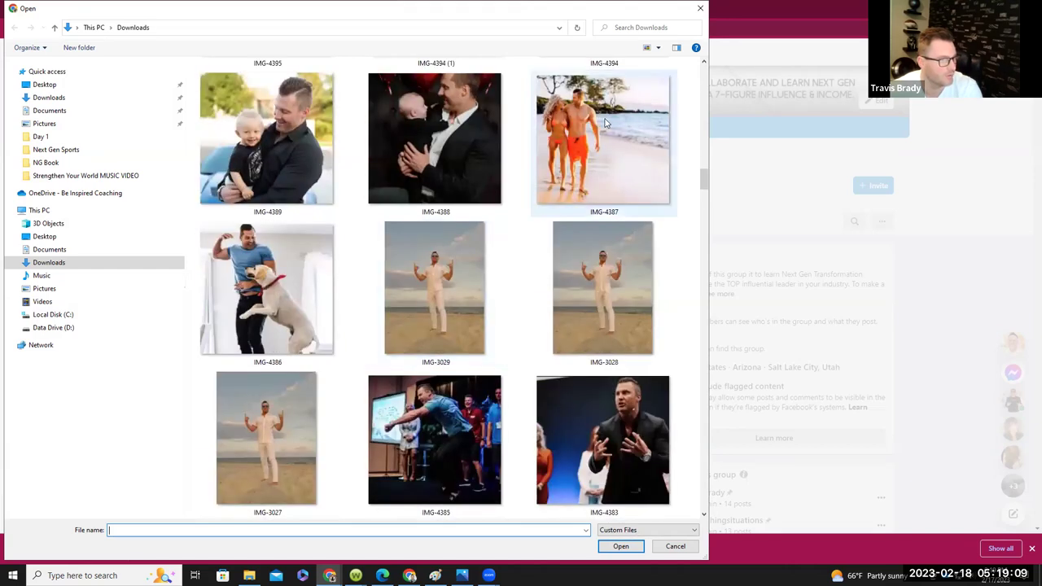
{"action": "double_click", "coordinate": [583, 134]}
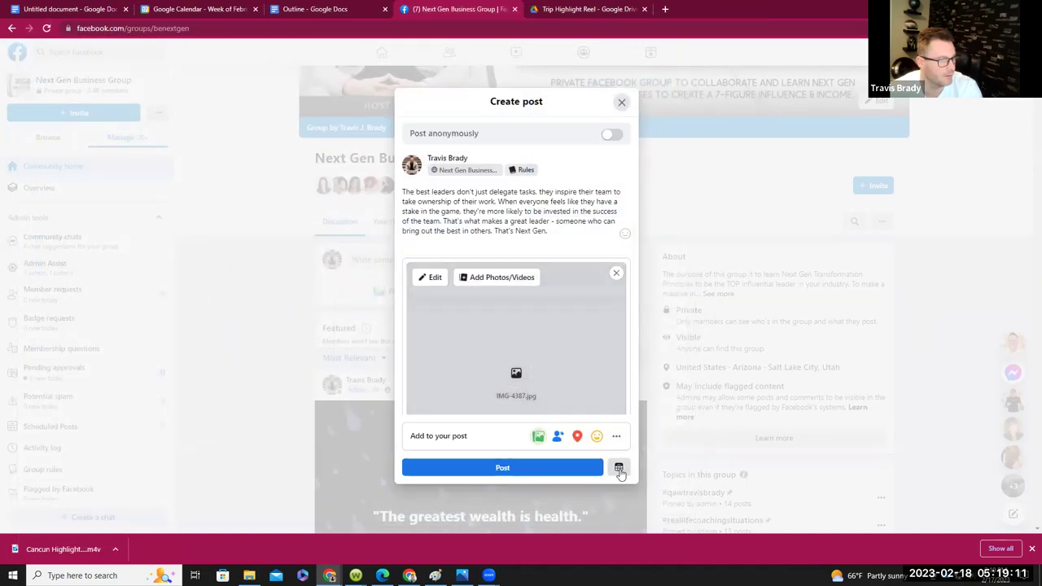
- Schedule the "best leaders" post with its photo for Feb 23, 2023 at 7:00 AM
{"action": "left_click", "coordinate": [619, 467]}
{"action": "left_click", "coordinate": [436, 265]}
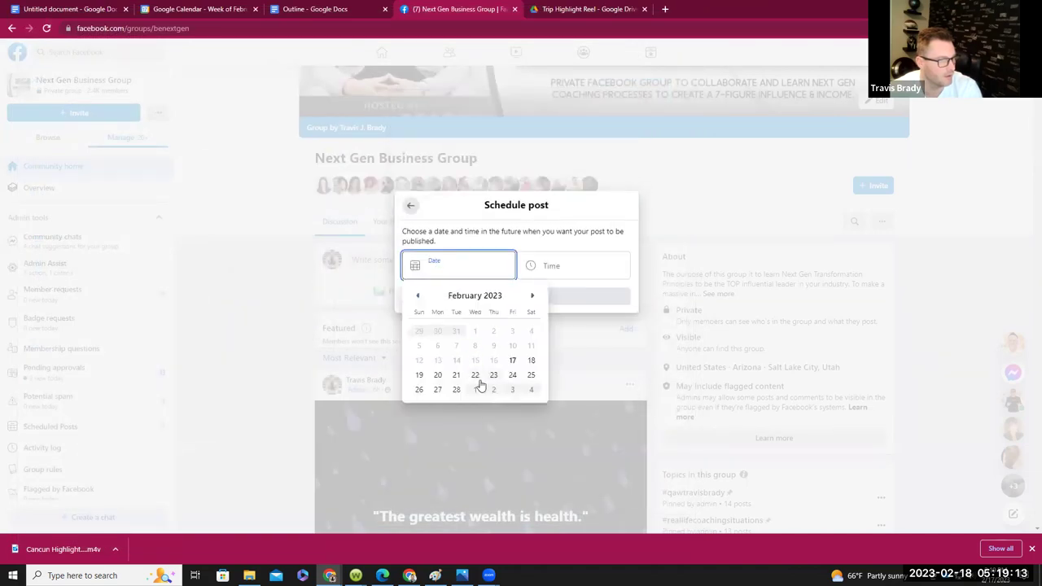
{"action": "left_click", "coordinate": [493, 375]}
{"action": "left_click", "coordinate": [544, 271]}
{"action": "scroll", "coordinate": [561, 342], "scroll_direction": "down", "scroll_amount": 10}
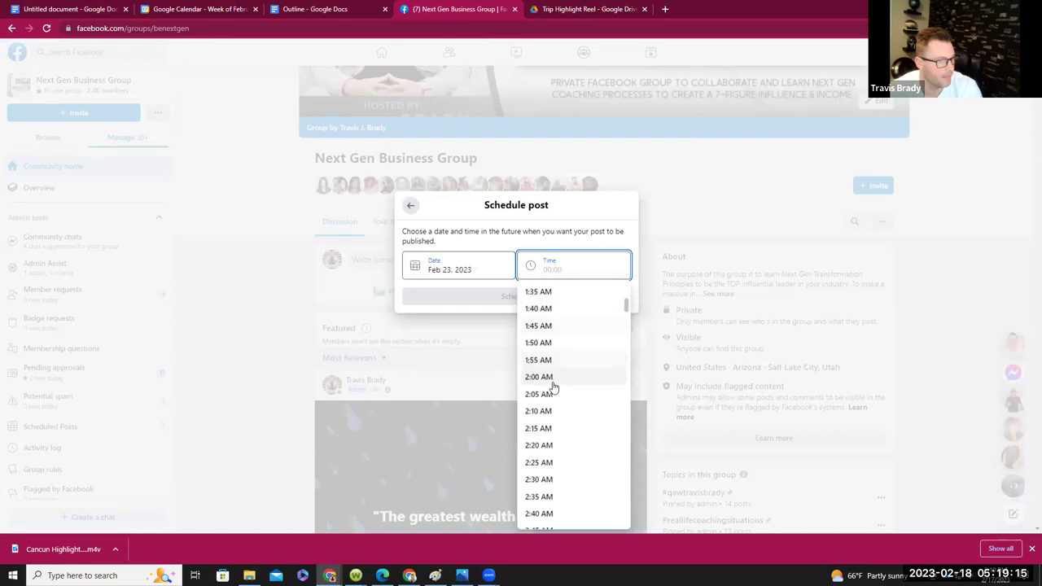
{"action": "scroll", "coordinate": [554, 383], "scroll_direction": "down", "scroll_amount": 6}
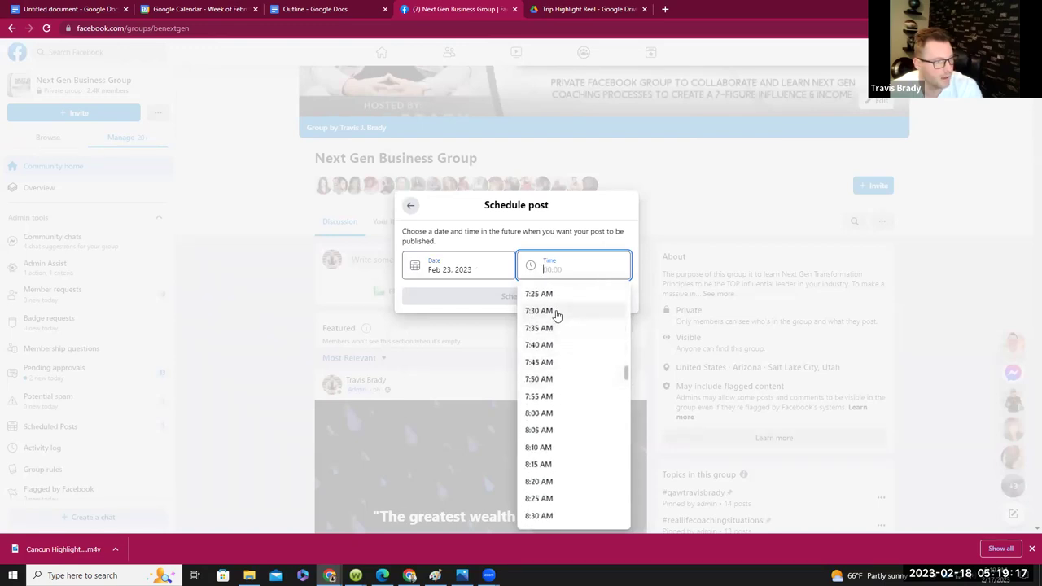
{"action": "scroll", "coordinate": [558, 316], "scroll_direction": "up", "scroll_amount": 1}
{"action": "left_click", "coordinate": [556, 314]}
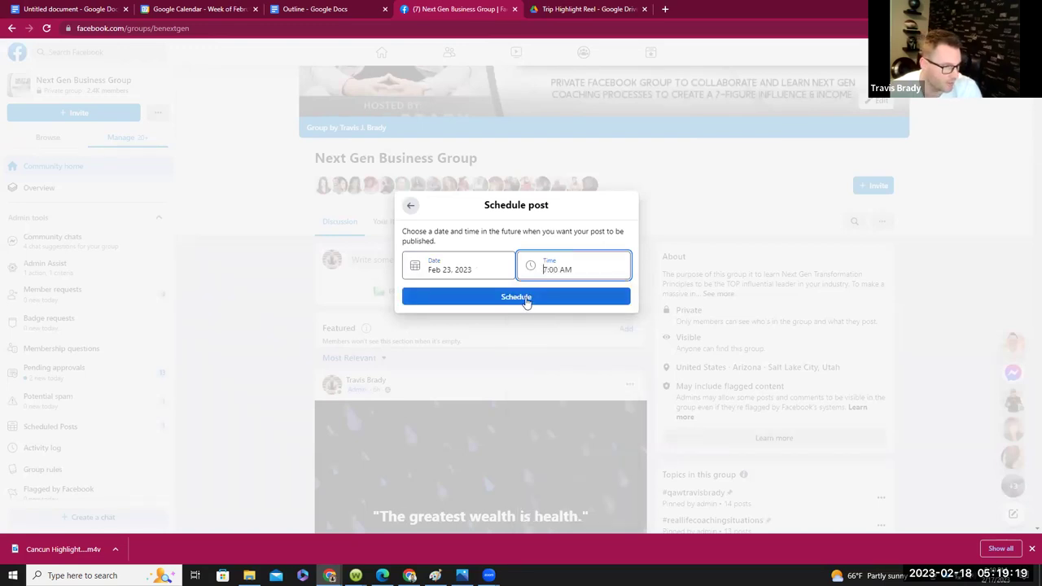
{"action": "left_click", "coordinate": [526, 296]}
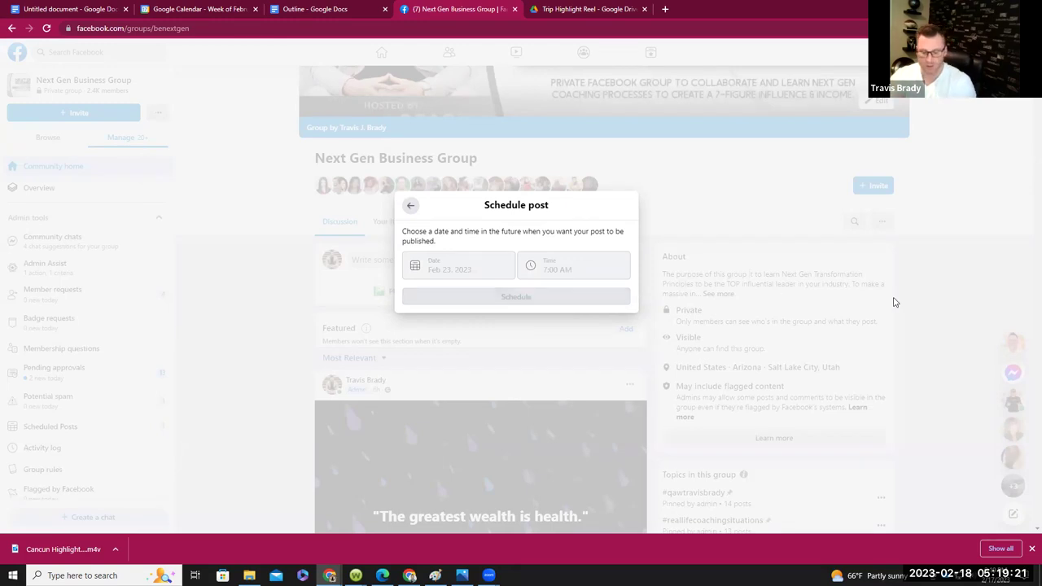